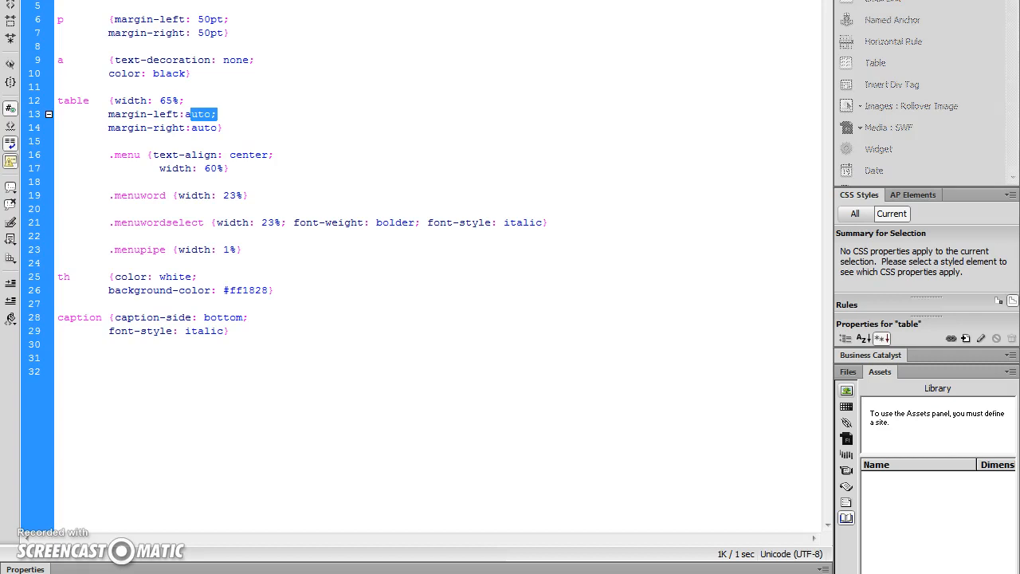
Highlight the line that links the style11.css stylesheet in the home page's code
click(119, 1)
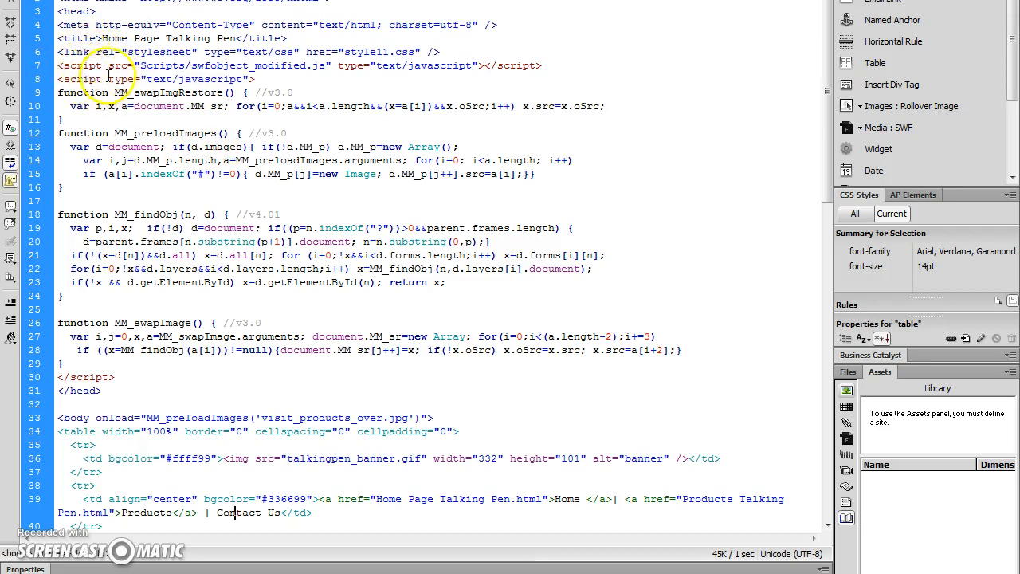
drag(460, 50, 49, 55)
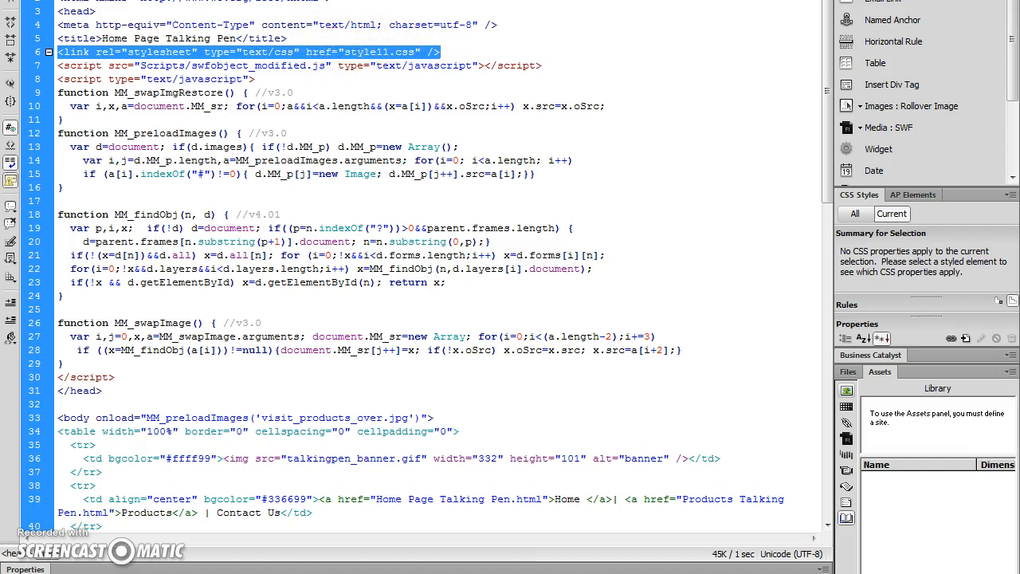
Switch to Windows Explorer and open the Lesson 05 folder inside STUDENT_FILES
key(ctrl+Tab)
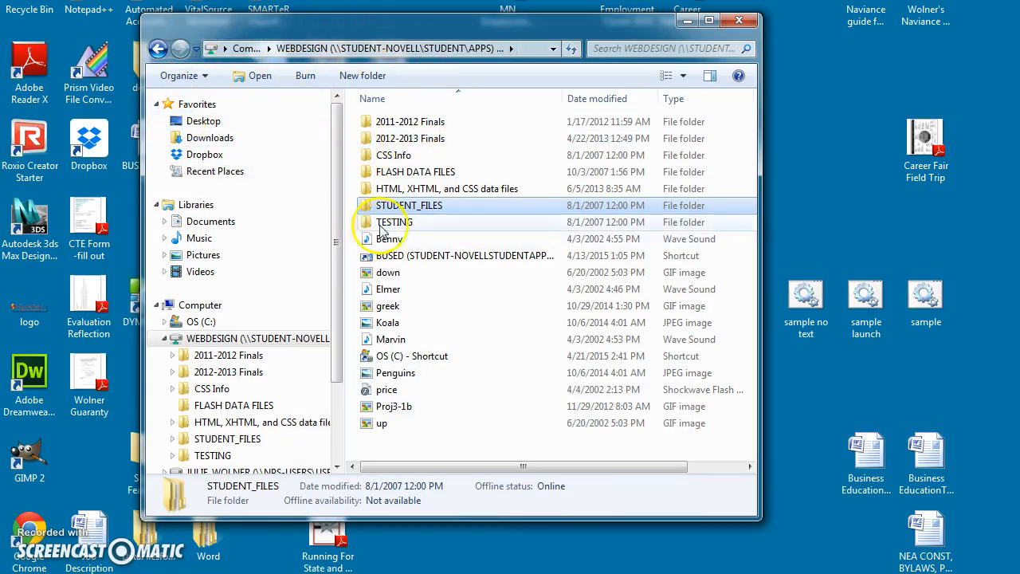
click(404, 209)
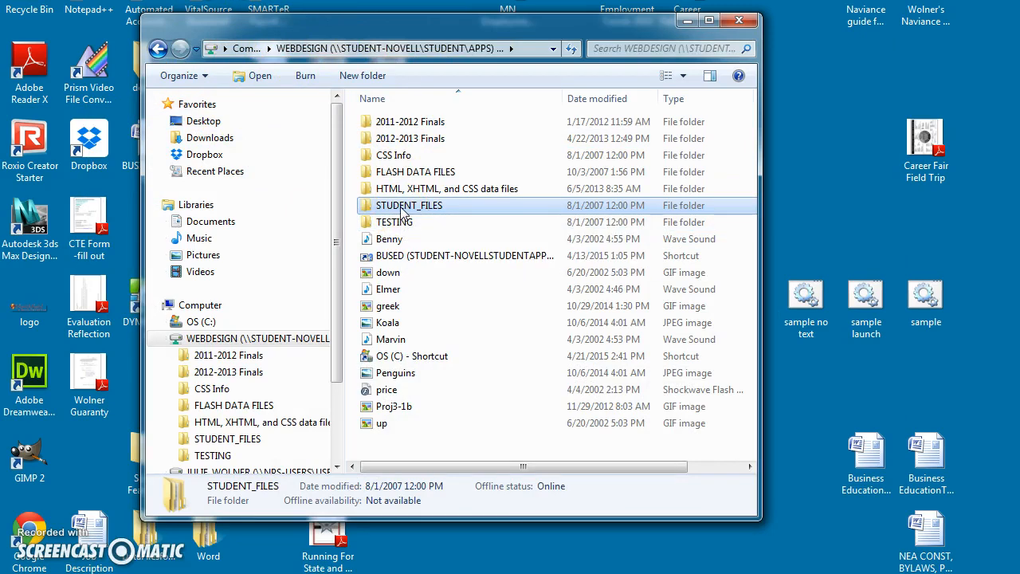
double_click(368, 209)
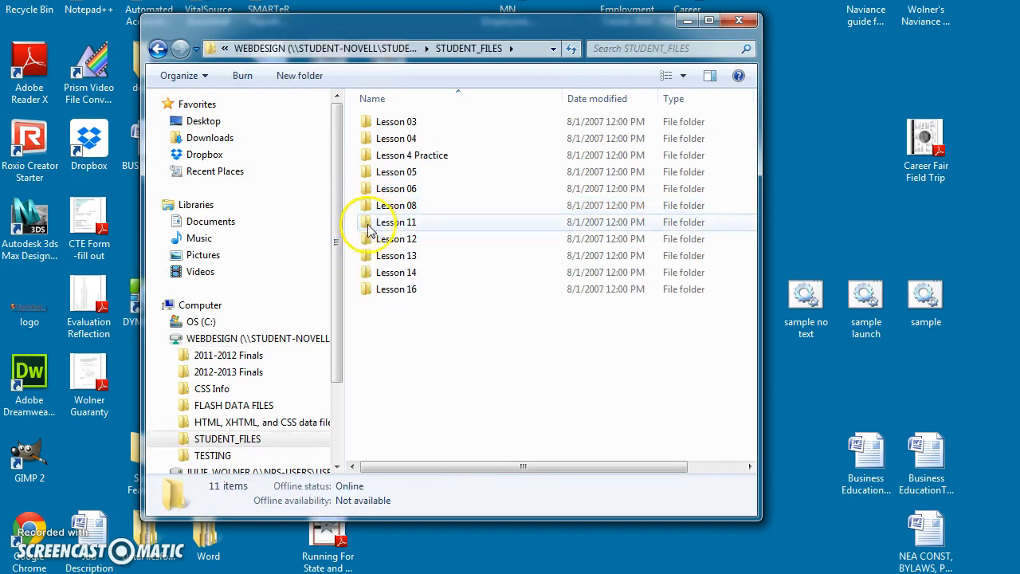
double_click(391, 173)
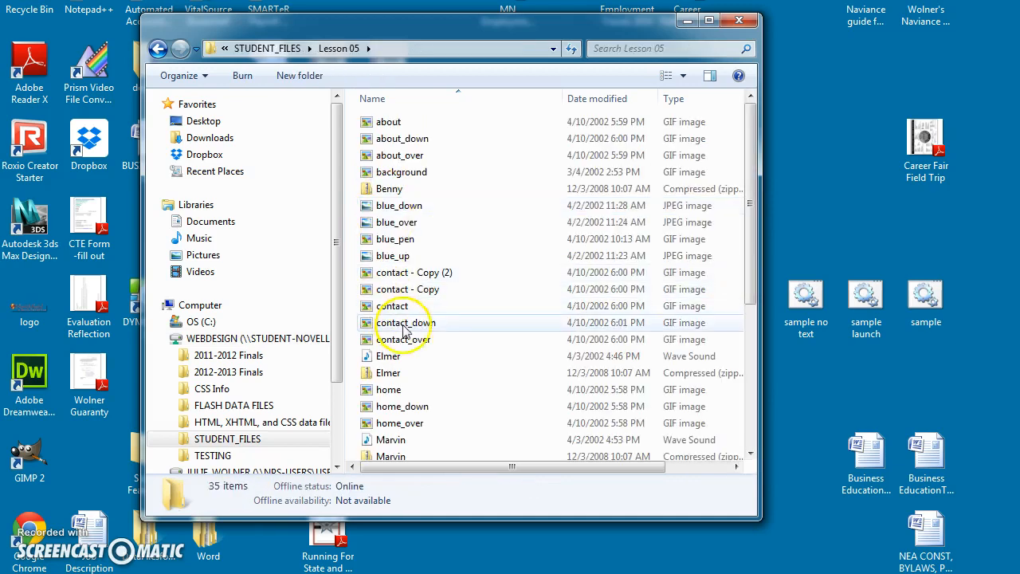
Look through the Lesson 05 files, checking the visit_products and visit_products_over images and the Elmer and Marvin wave sounds
drag(750, 166, 747, 326)
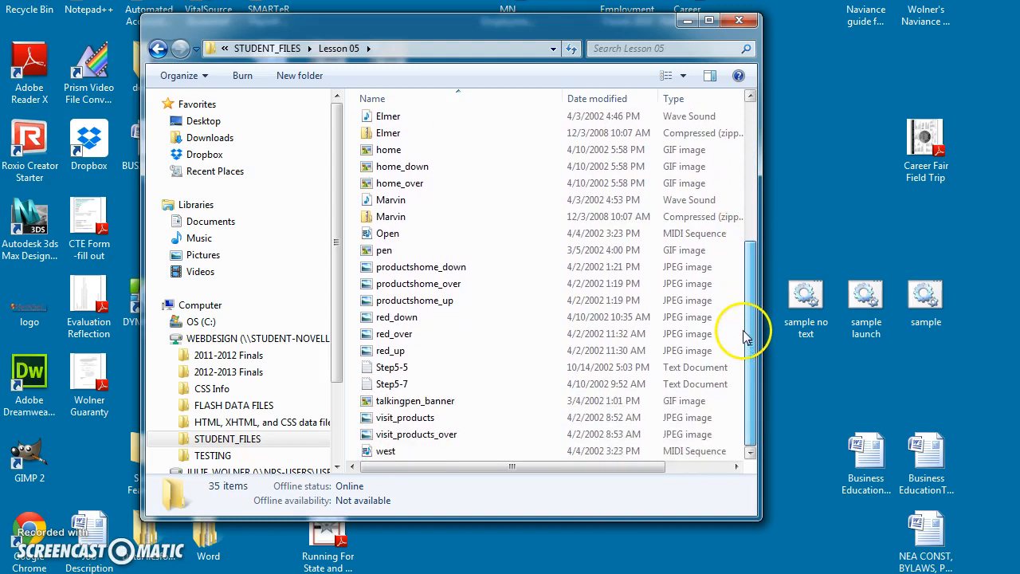
click(393, 422)
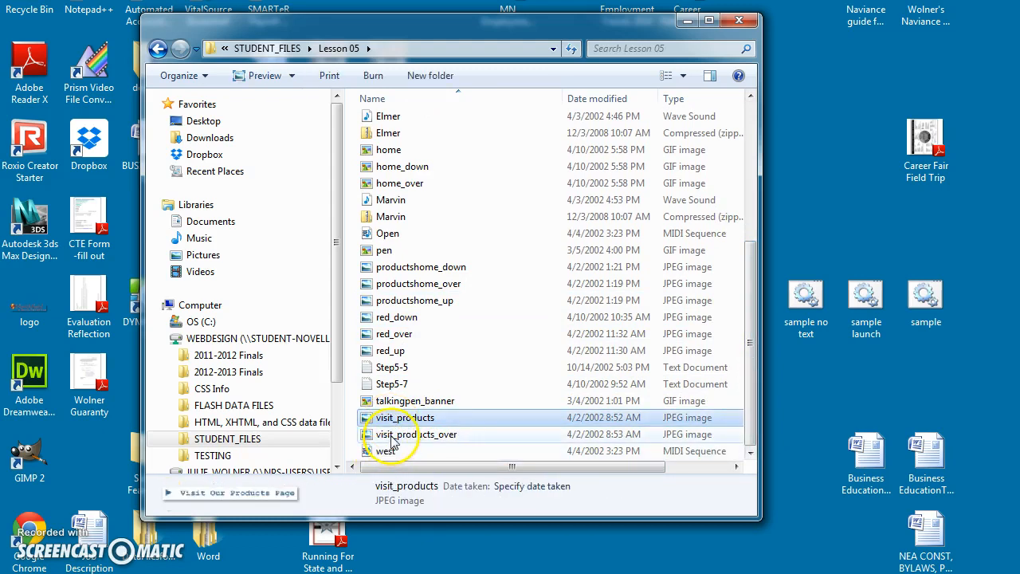
click(392, 434)
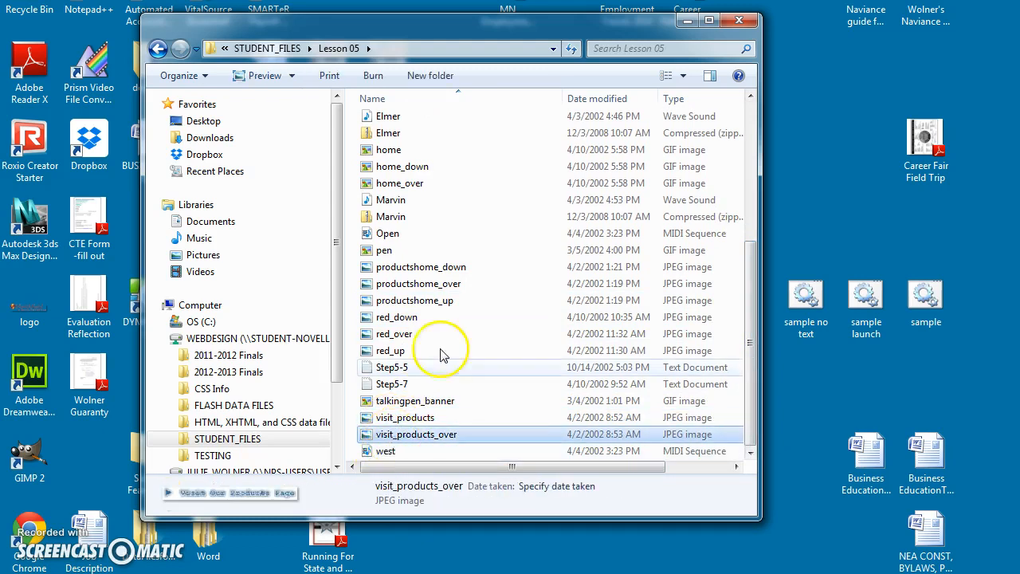
drag(753, 359, 754, 273)
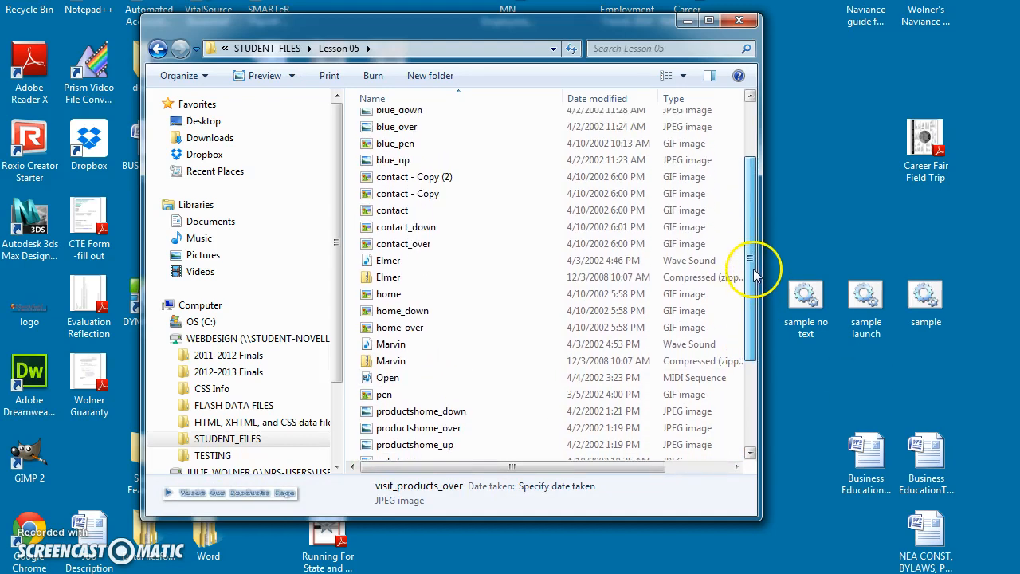
click(422, 261)
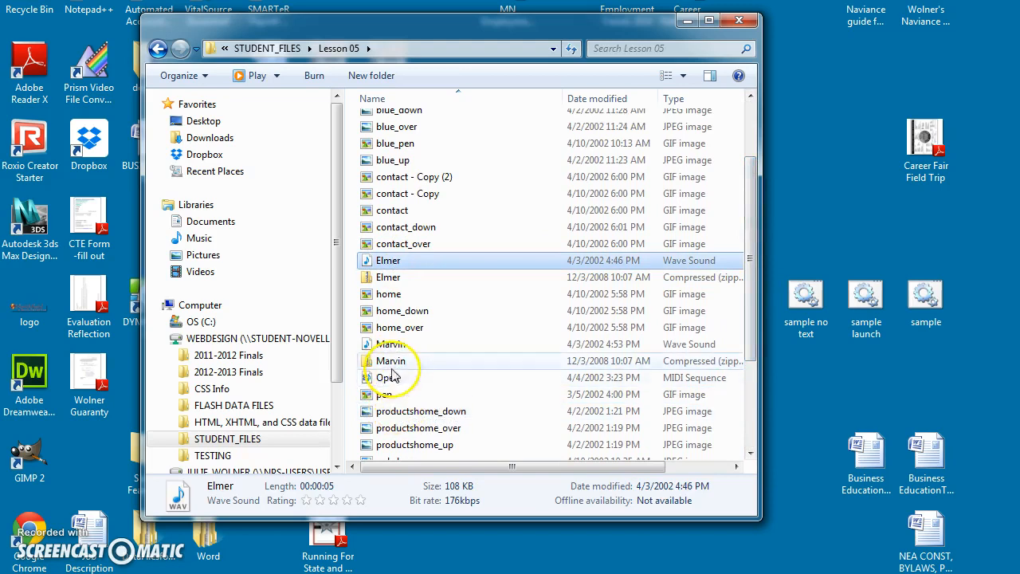
click(388, 345)
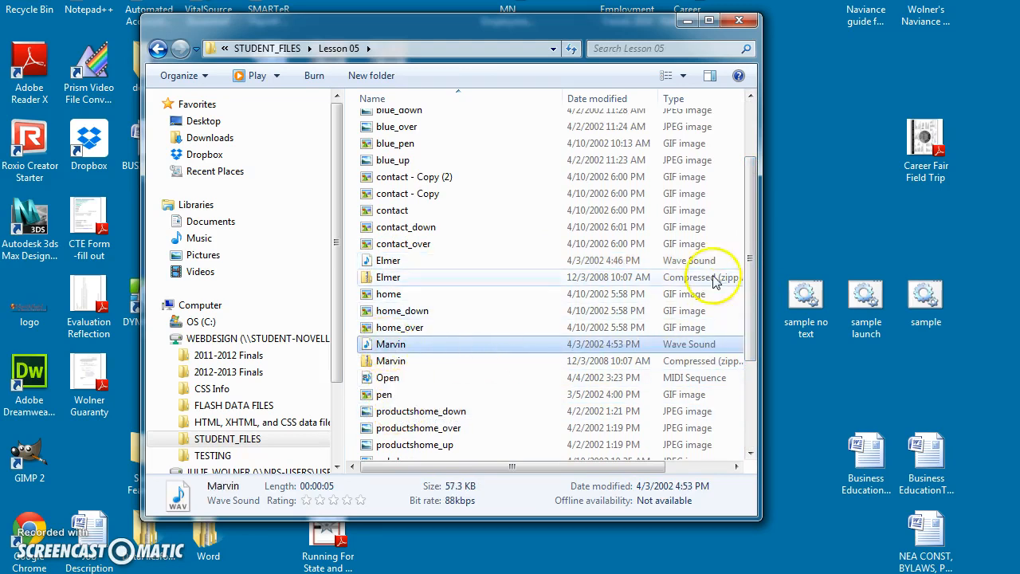
drag(751, 251, 753, 466)
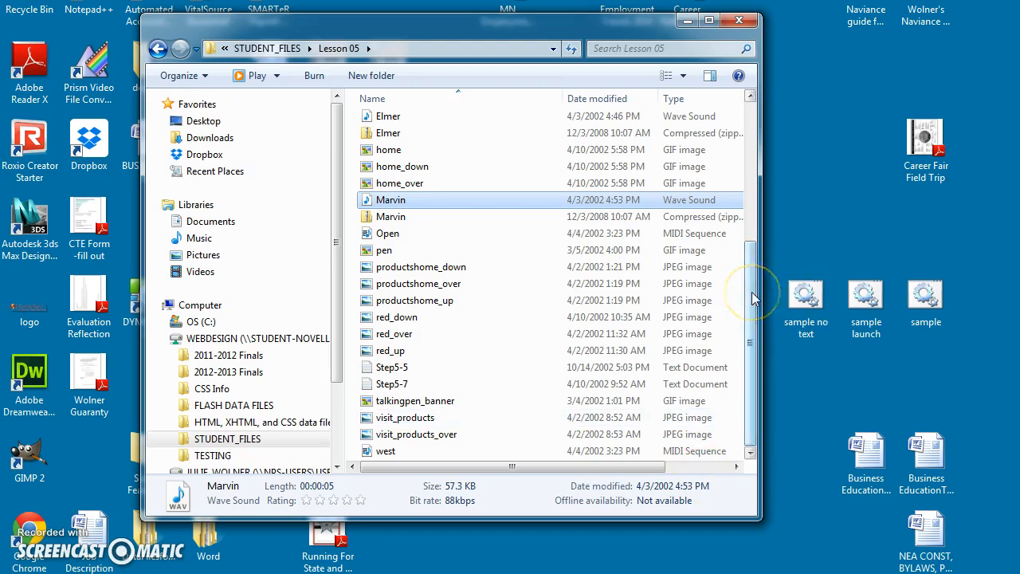
drag(754, 297, 765, 137)
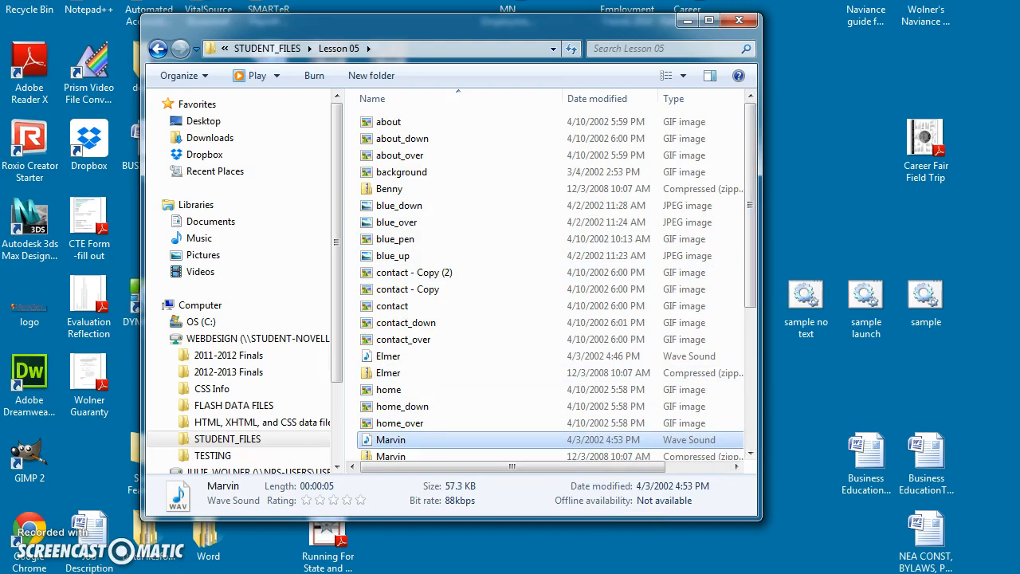
Switch to Dreamweaver and insert price.swf into the first cell of the table's last row, titled "Price Flash file"
click(613, 573)
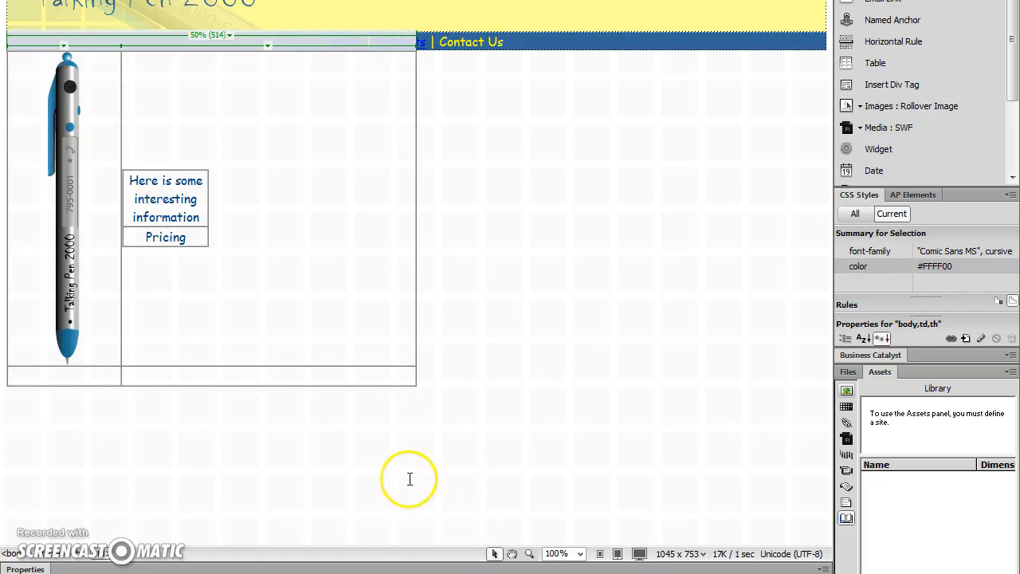
click(47, 372)
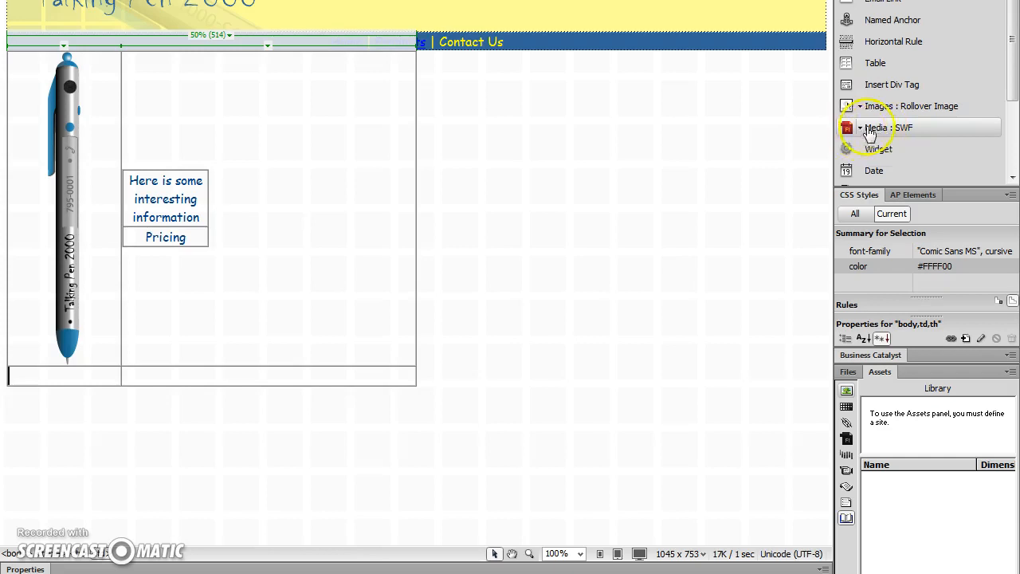
click(867, 134)
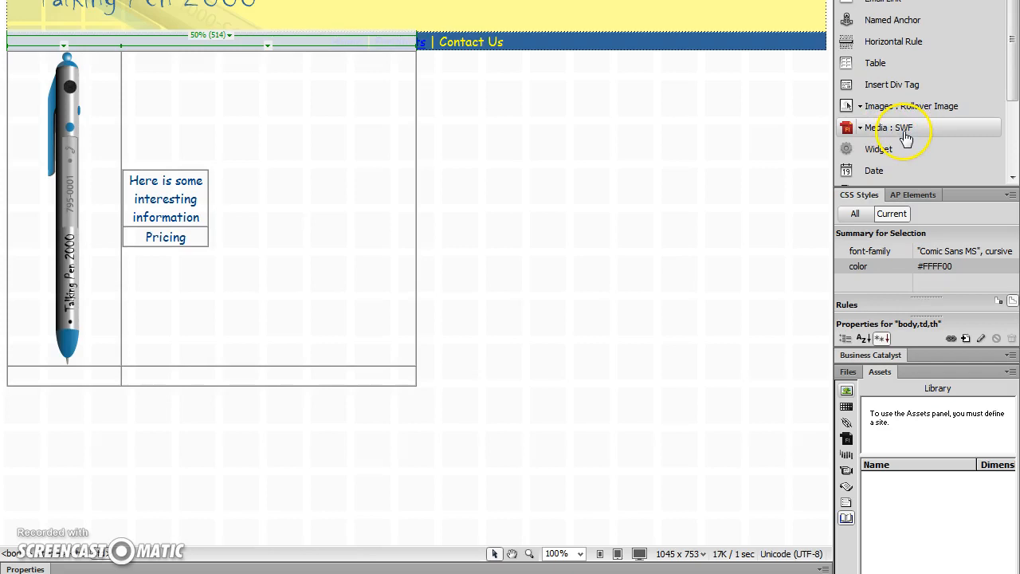
click(861, 130)
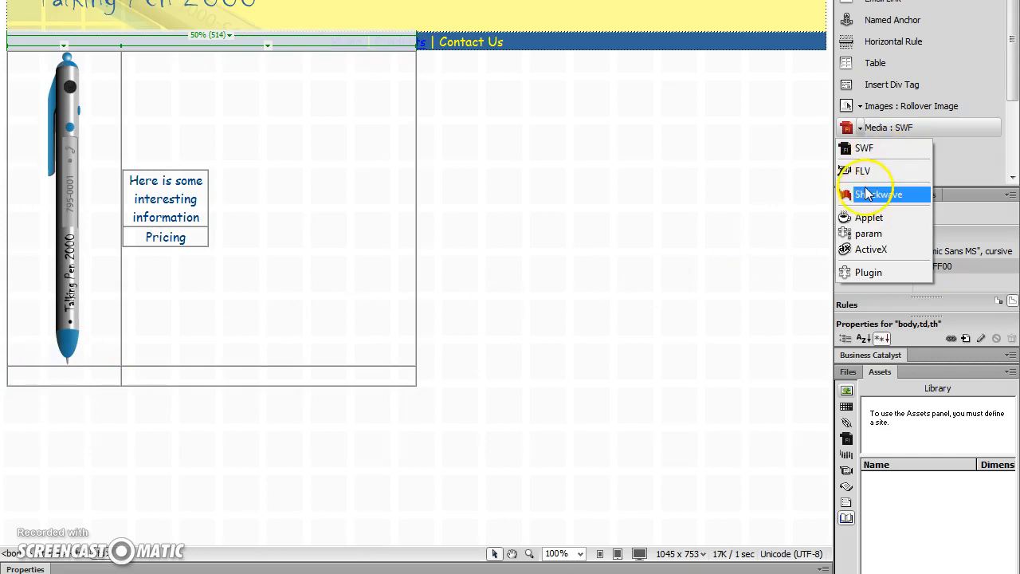
click(867, 150)
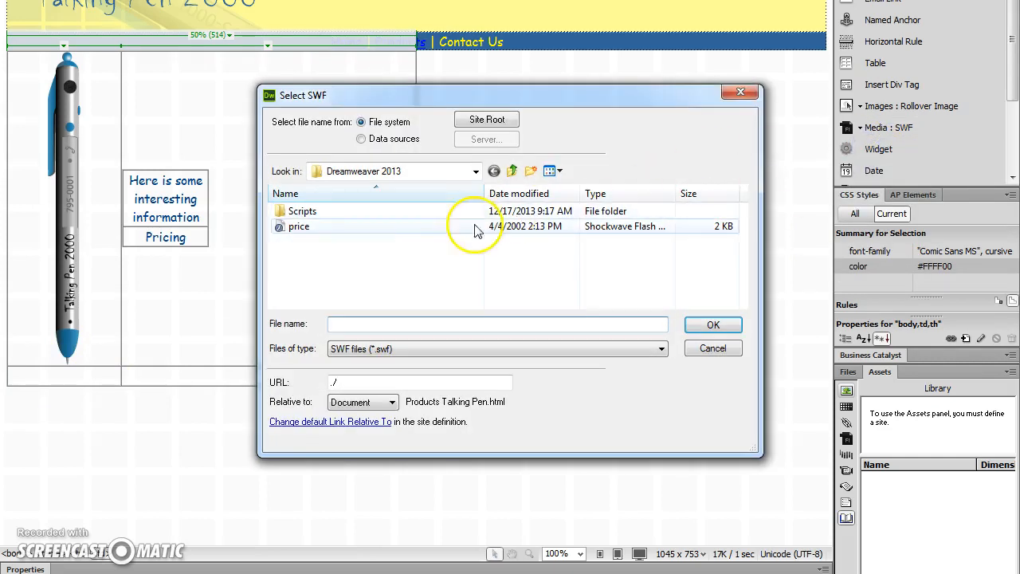
click(301, 227)
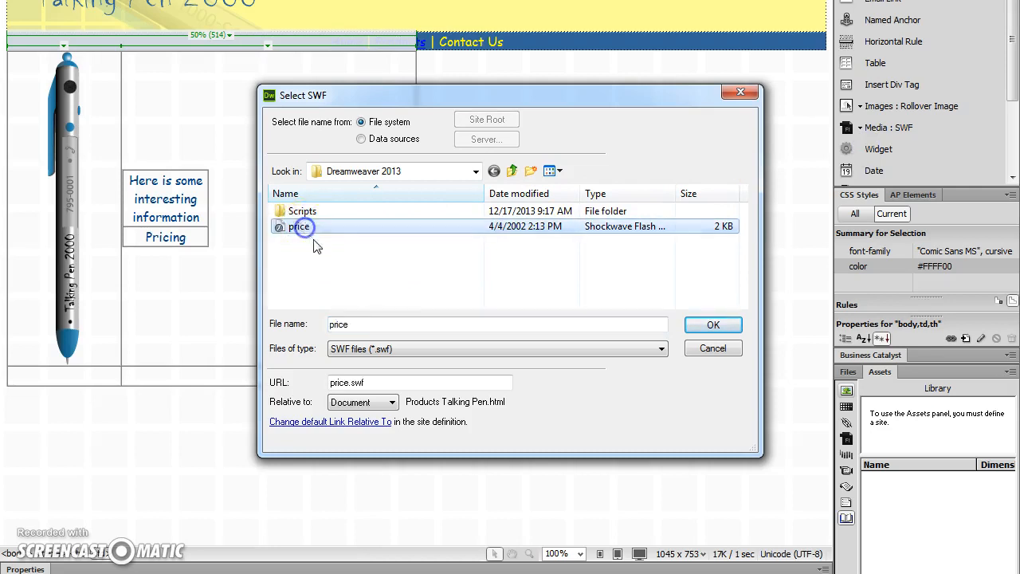
click(713, 327)
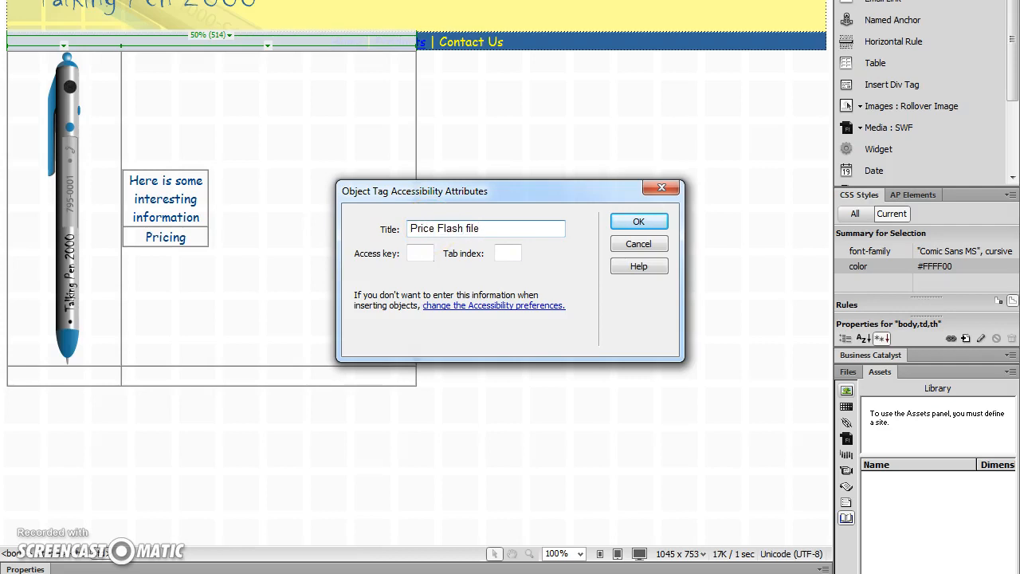
click(643, 223)
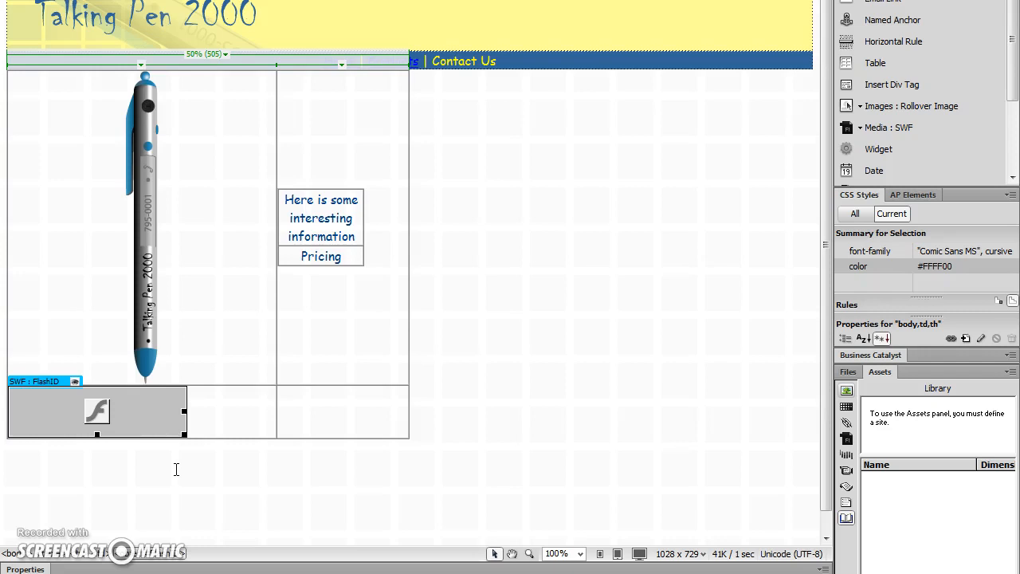
Start a rollover image below the table on the products page and name it "Visit Products"
click(93, 468)
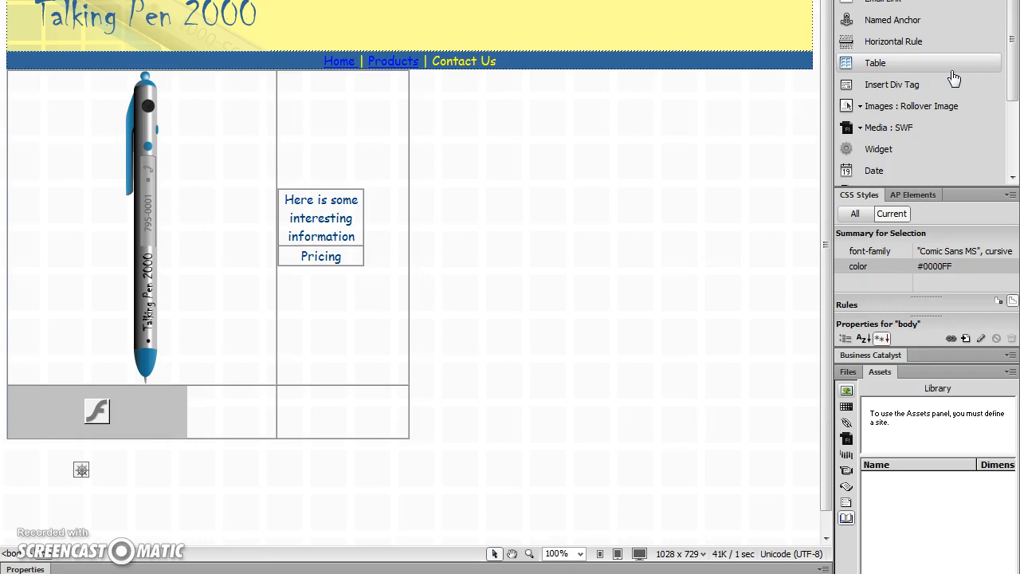
click(862, 108)
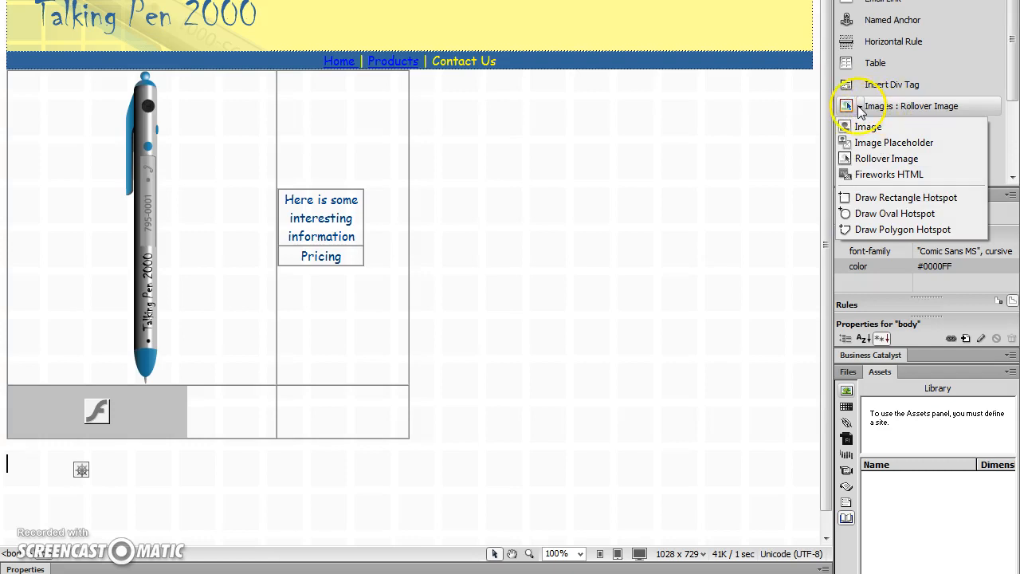
click(882, 158)
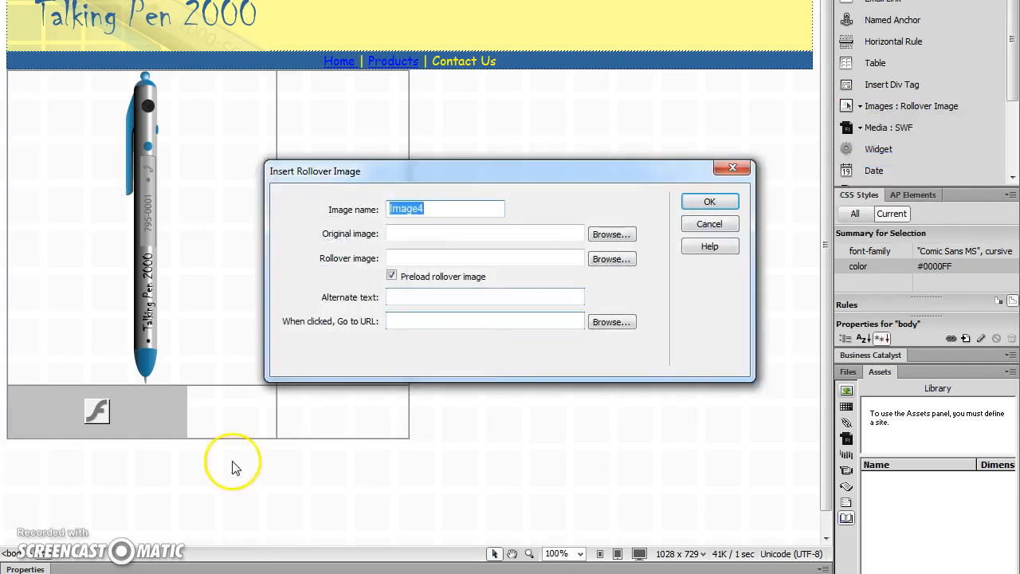
key(BackSpace)
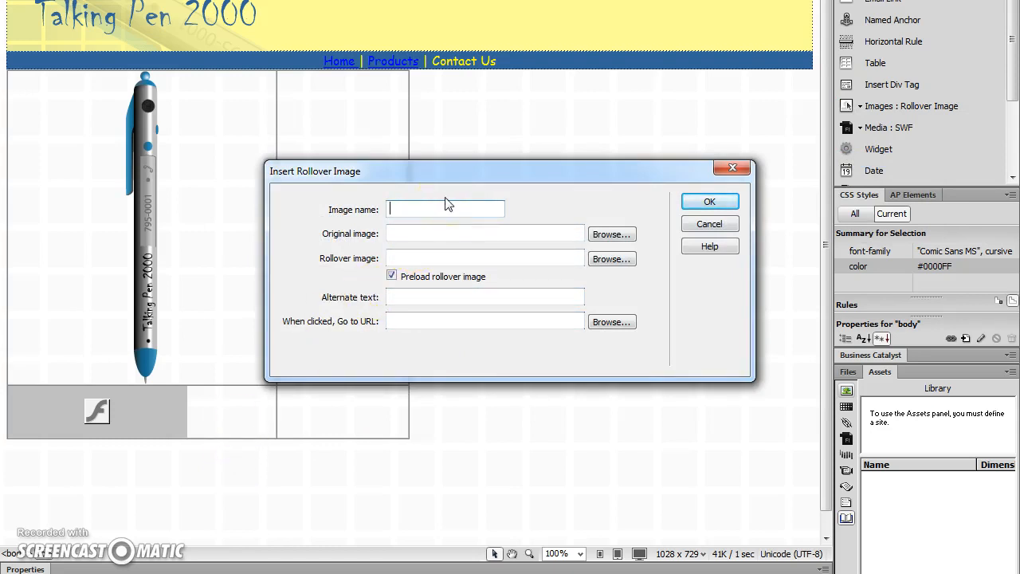
text(Visit Products)
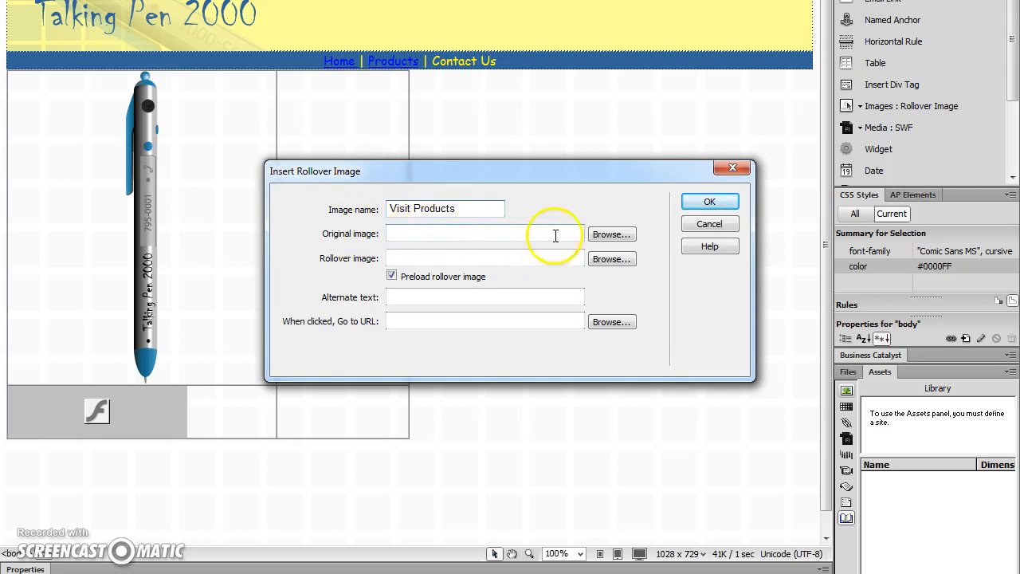
Choose visit_products.jpg as the rollover's original image
click(613, 237)
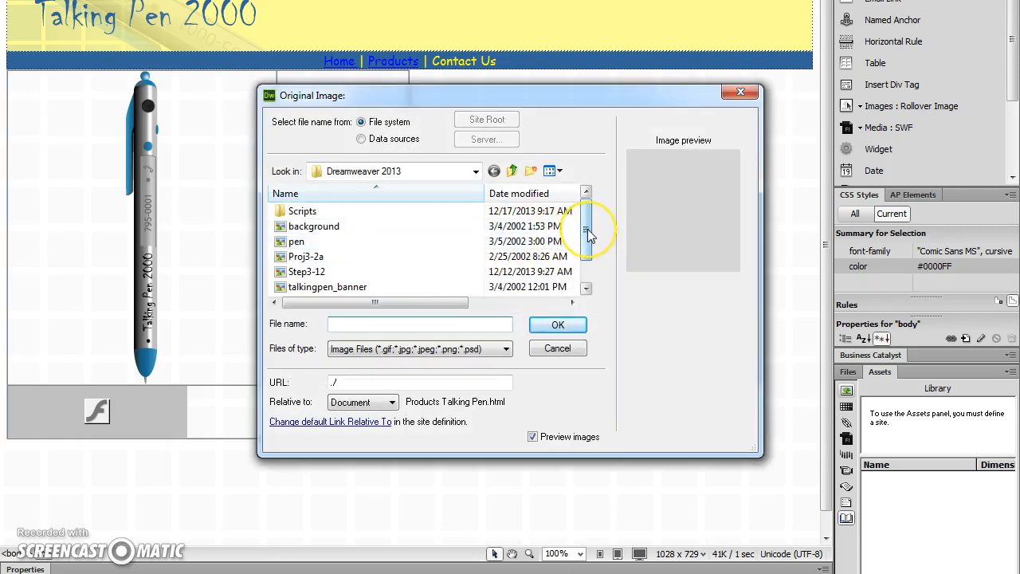
drag(587, 229, 588, 257)
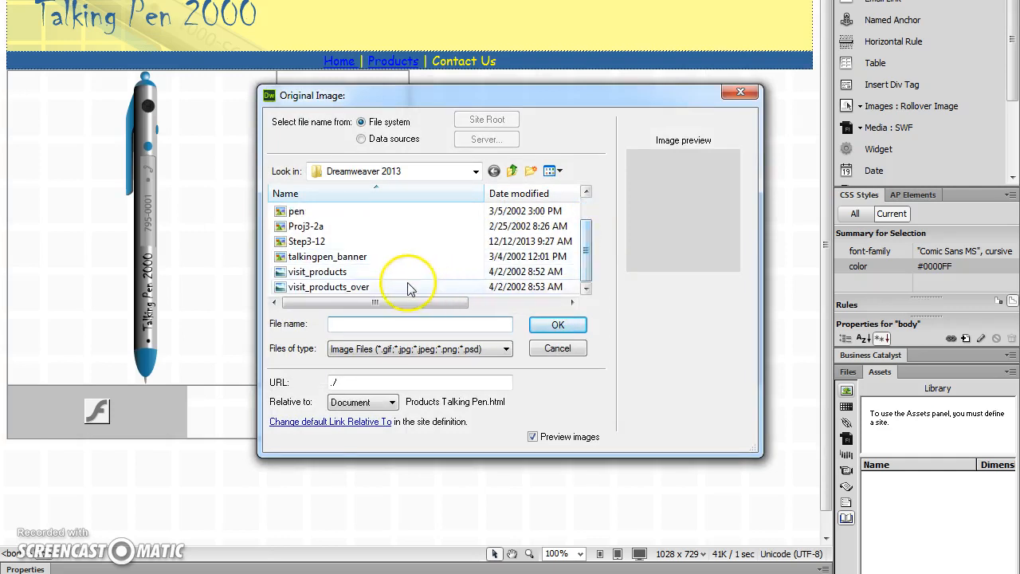
click(317, 274)
click(557, 326)
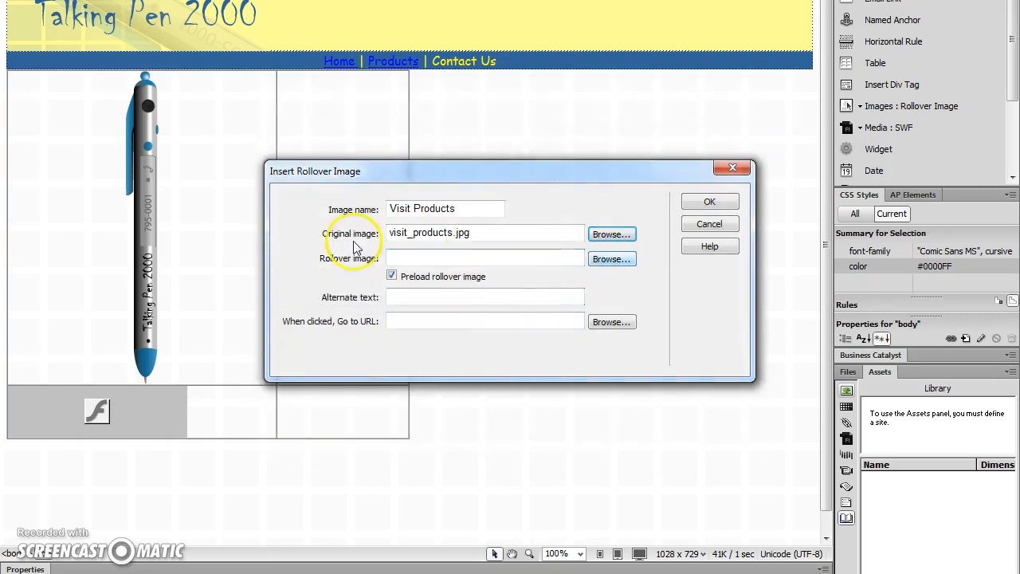
Choose visit_products_over.jpg as the rollover image and set the alternate text to "Visit Products"
click(610, 260)
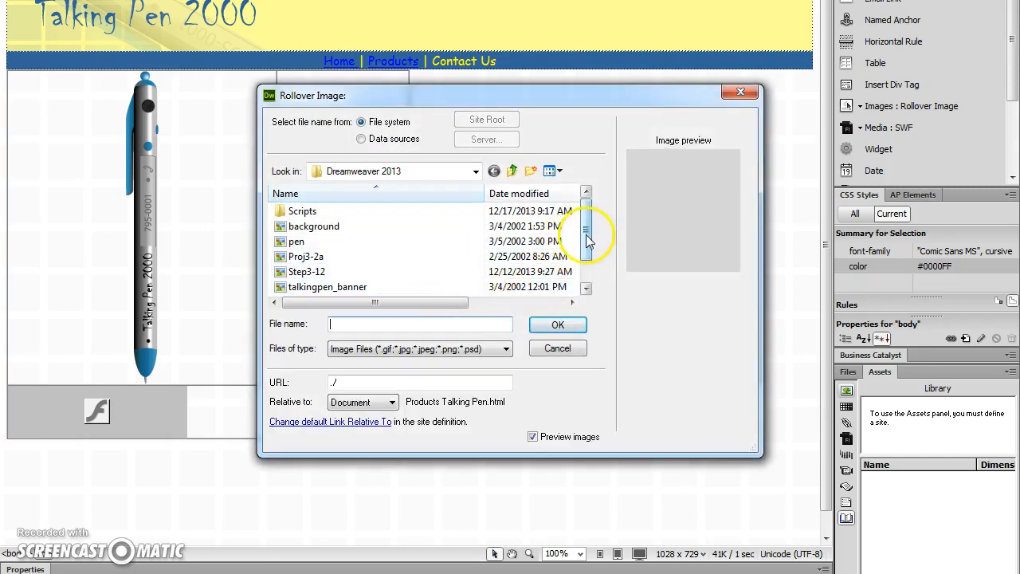
drag(587, 230, 587, 263)
click(375, 285)
click(569, 329)
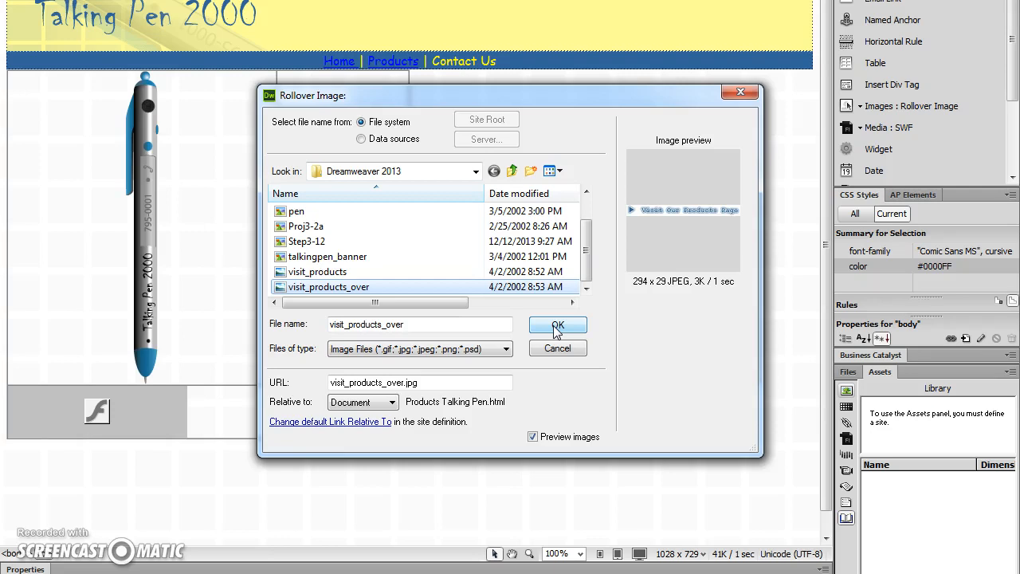
click(558, 328)
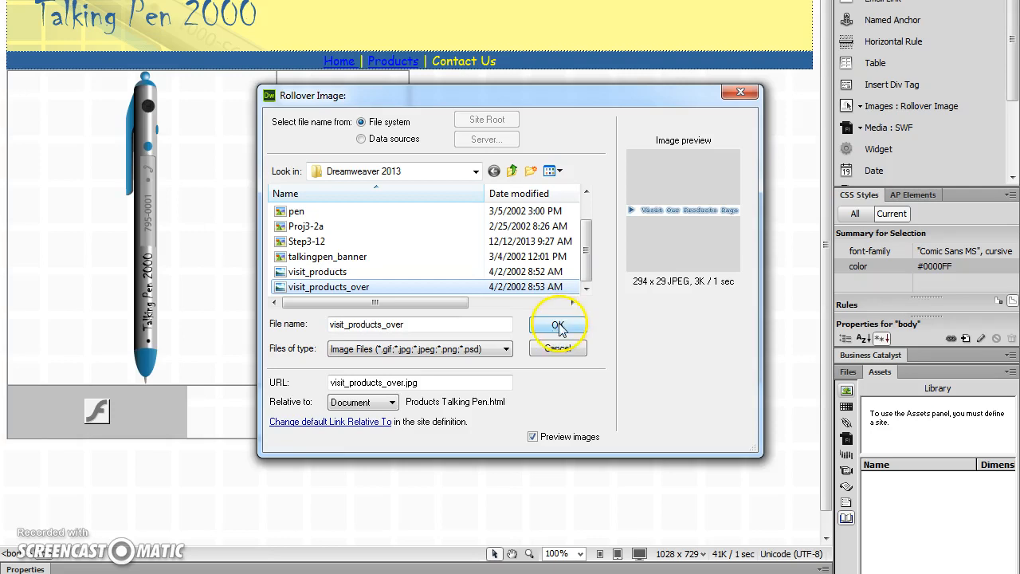
click(411, 298)
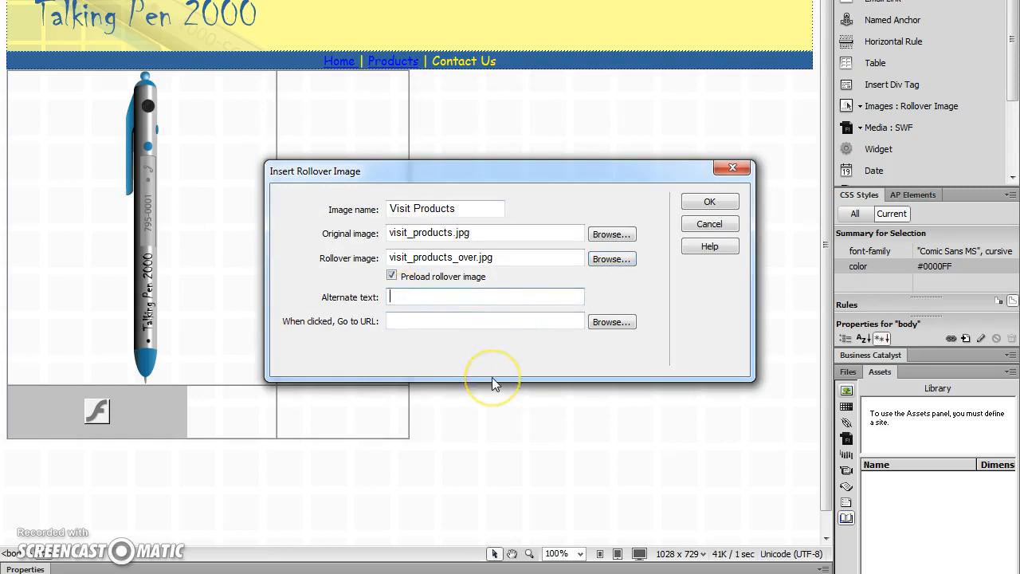
text(Visit Products)
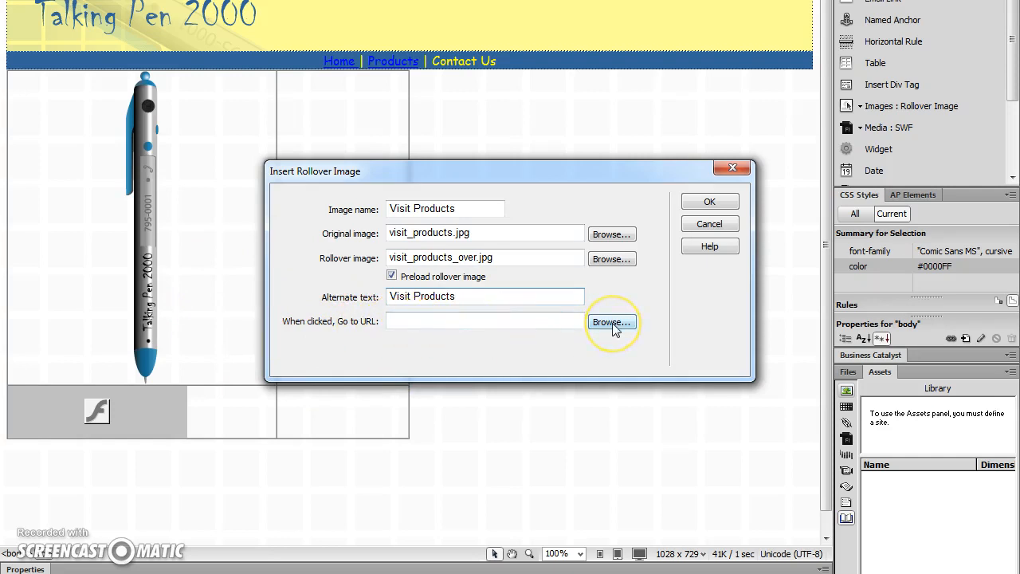
click(403, 321)
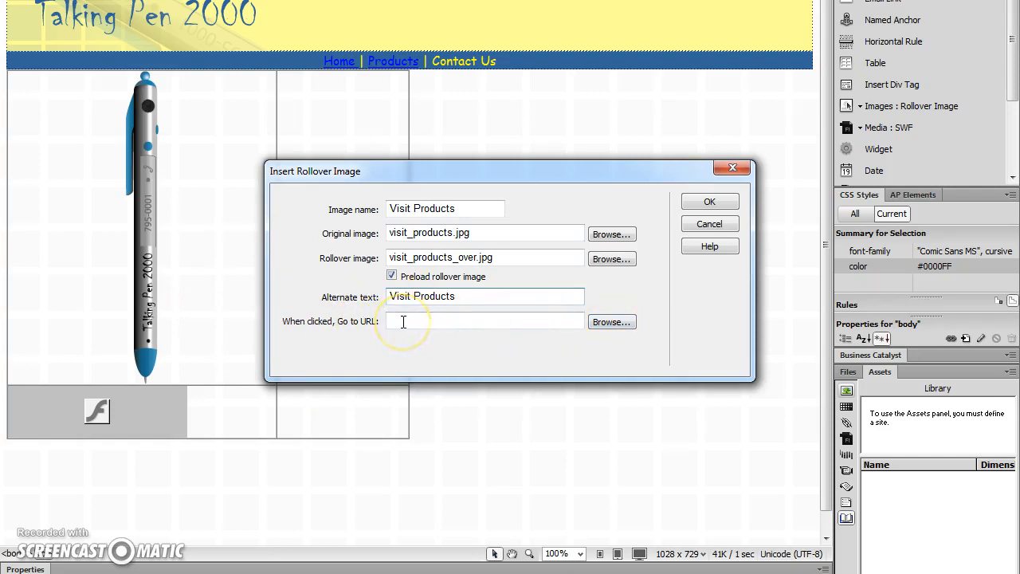
click(613, 327)
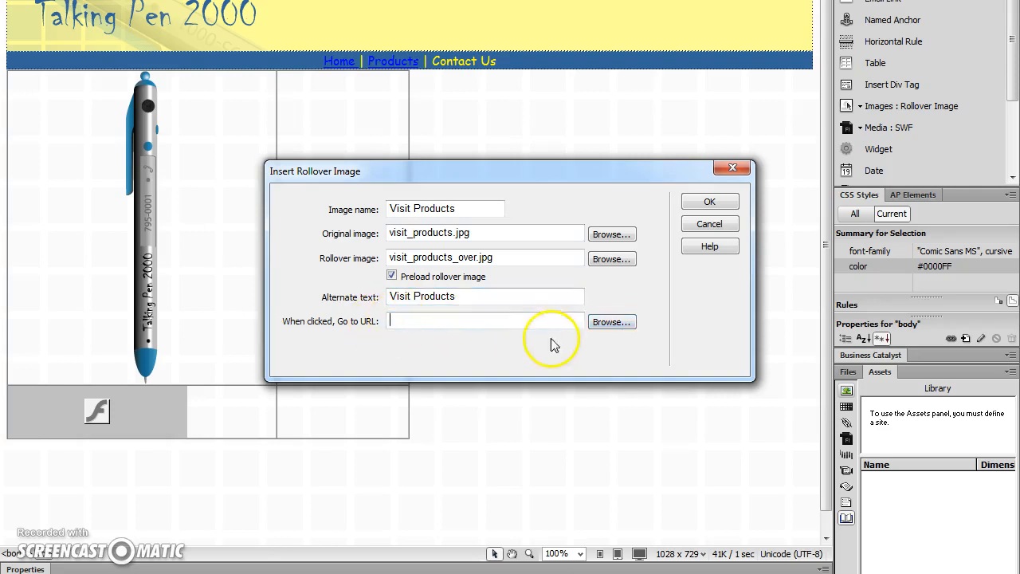
text(h)
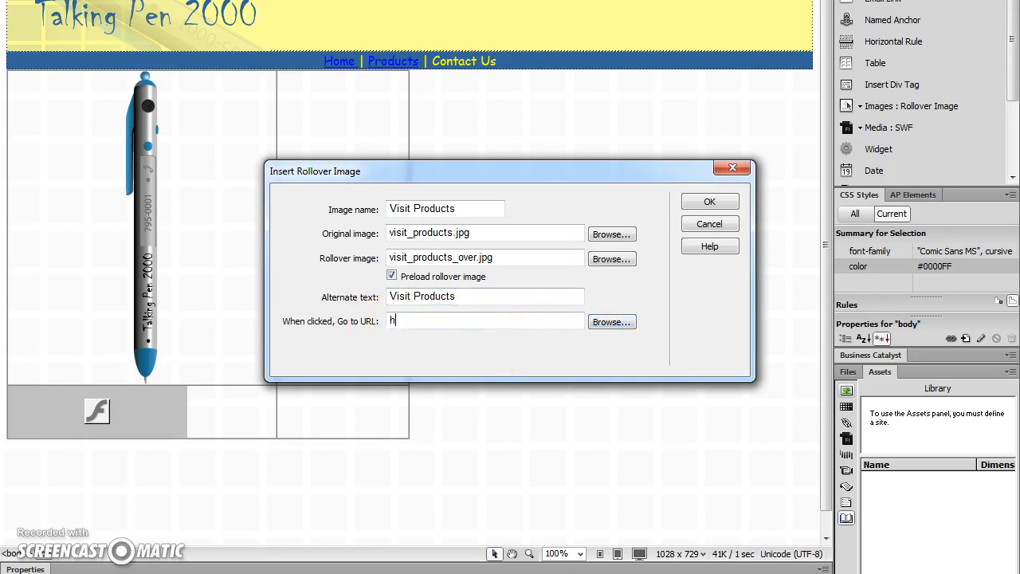
text(ttp://google.com)
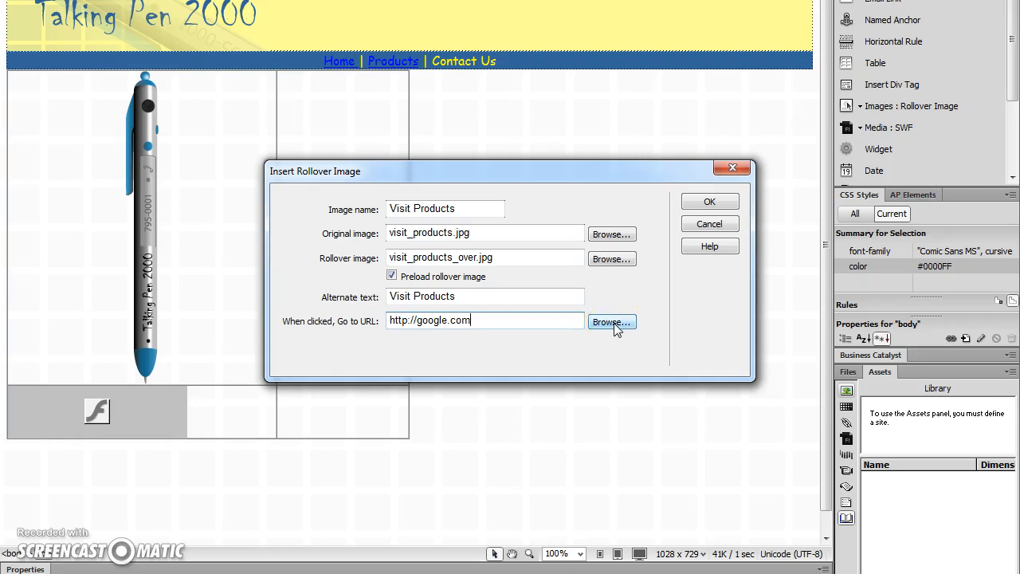
click(708, 204)
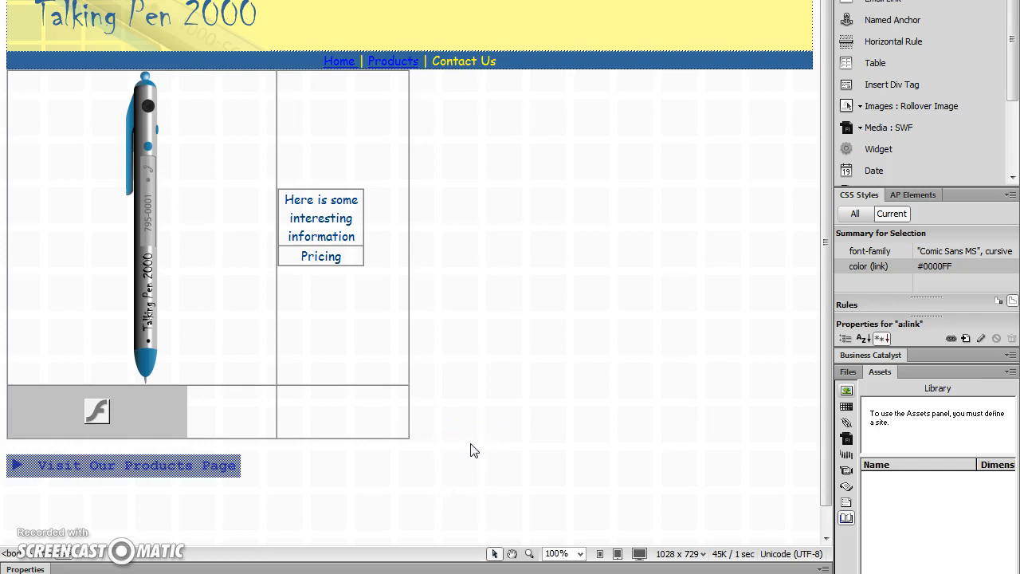
Add the text "Marvin" and "Elmer" as two separate paragraphs below the Visit Our Products Page image
click(15, 499)
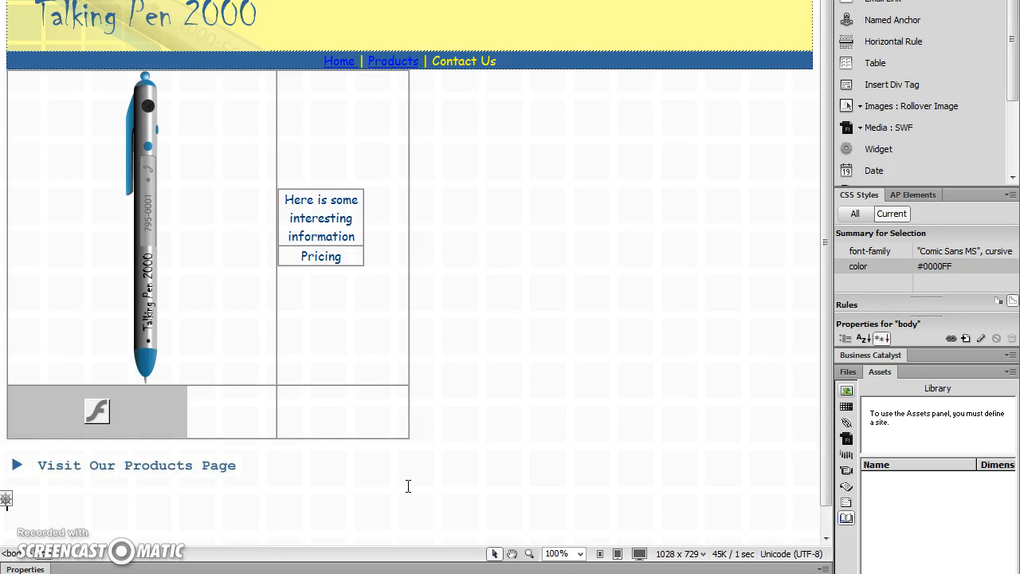
click(404, 522)
text(Marvin)
key(Return)
text(Elmer)
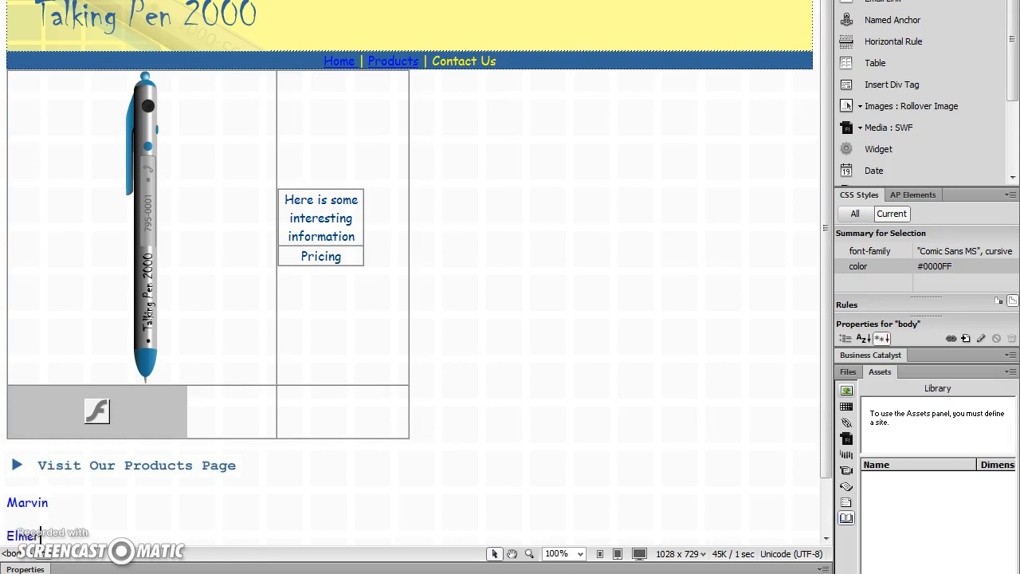
Link the "Marvin" text to the sound file Marvin.wav in the Dreamweaver 2013 folder
click(36, 505)
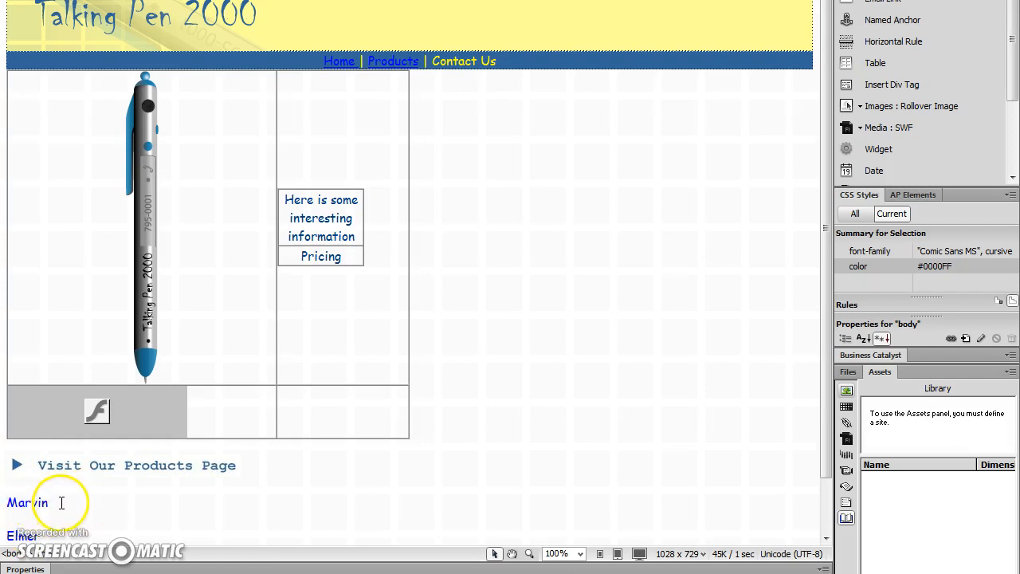
double_click(53, 503)
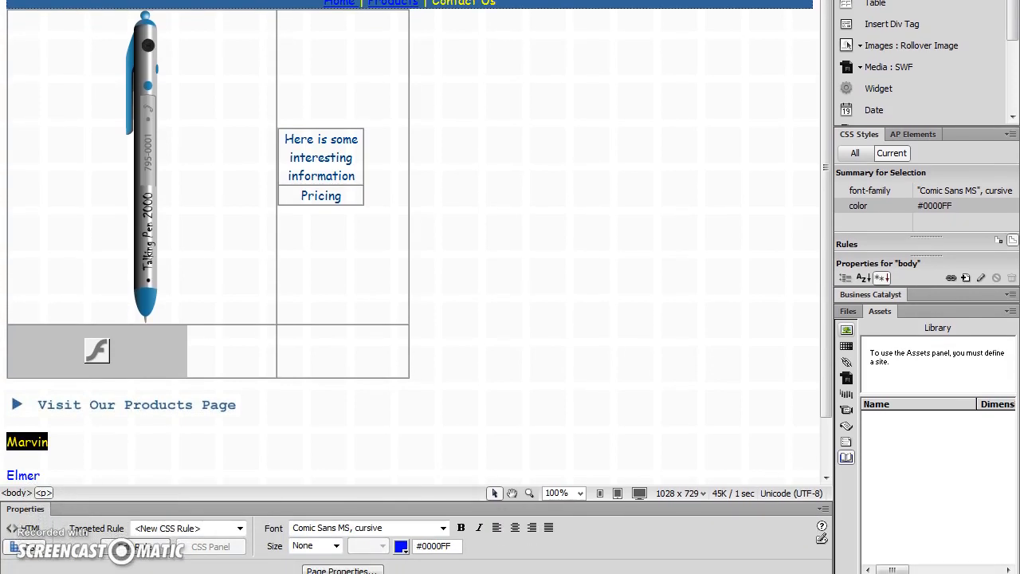
click(31, 528)
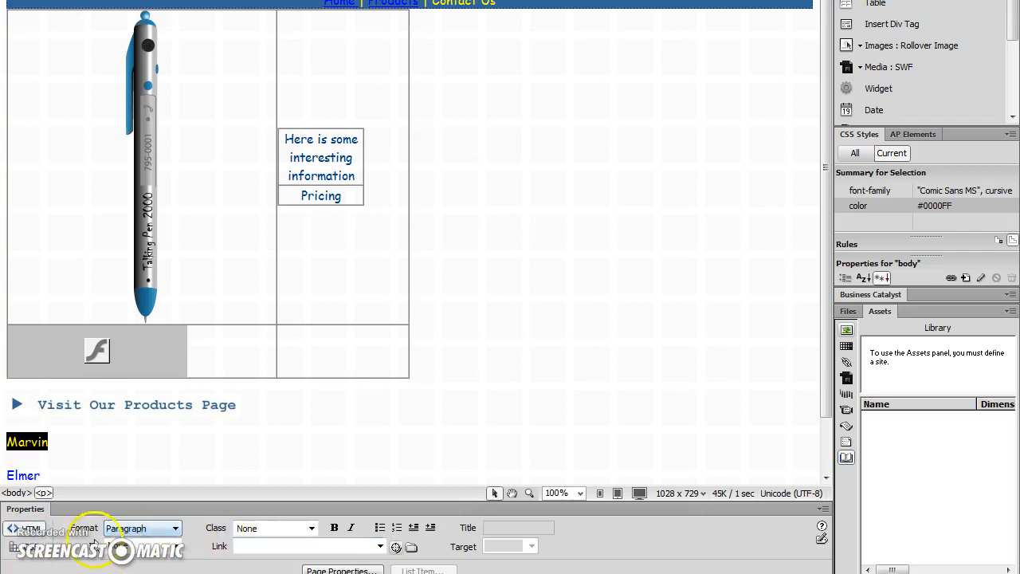
click(411, 548)
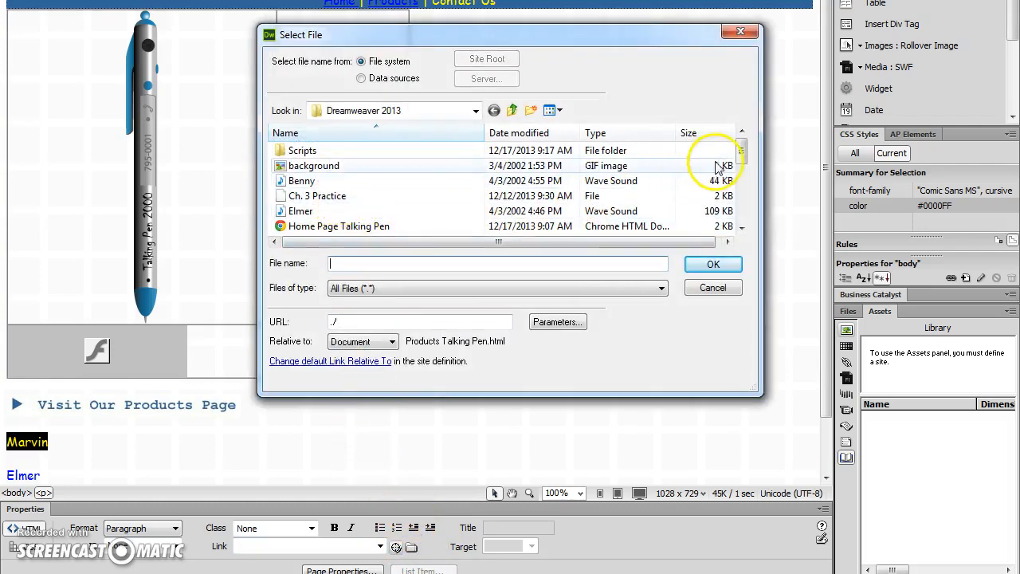
drag(742, 154, 742, 176)
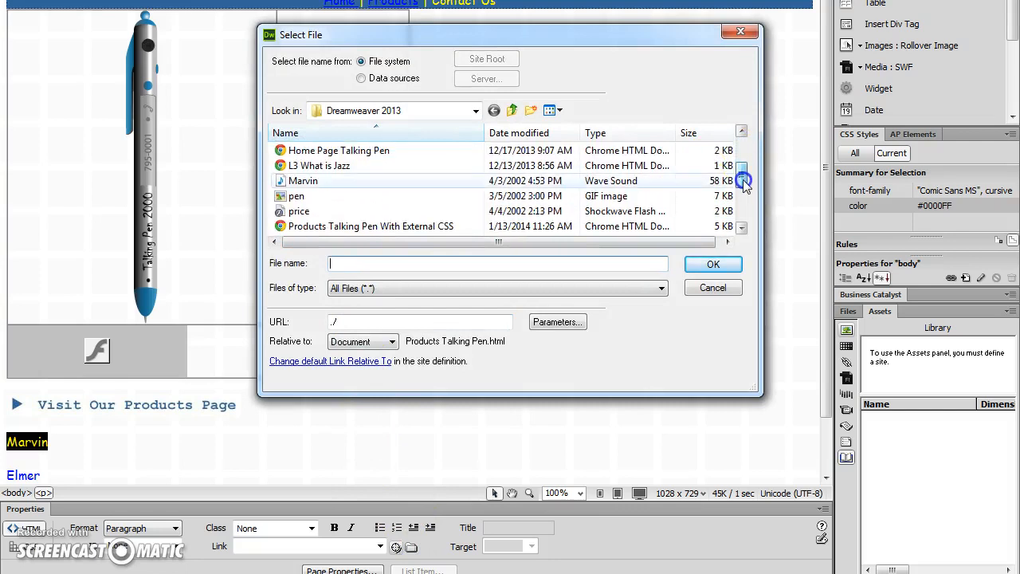
click(304, 181)
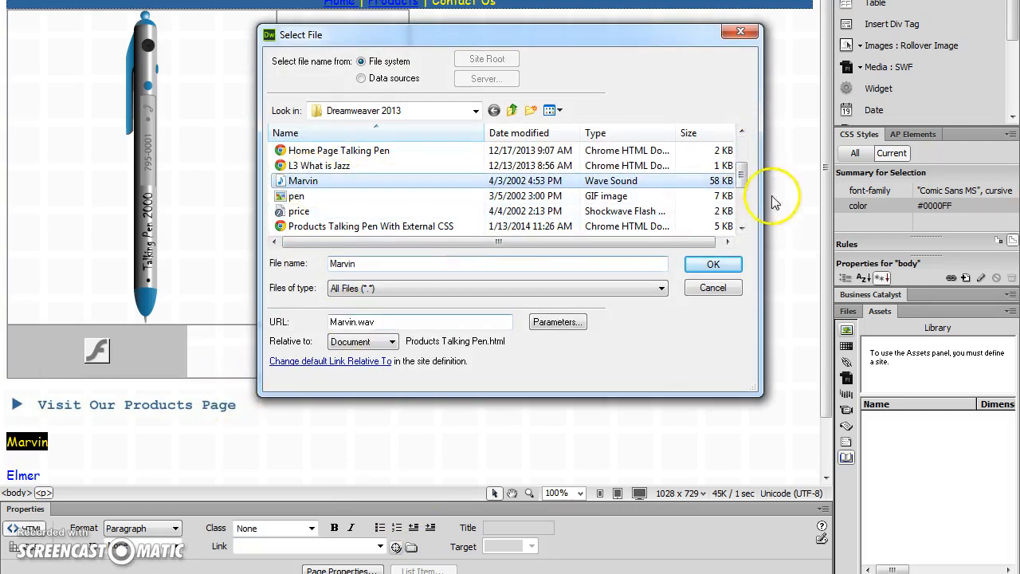
click(708, 266)
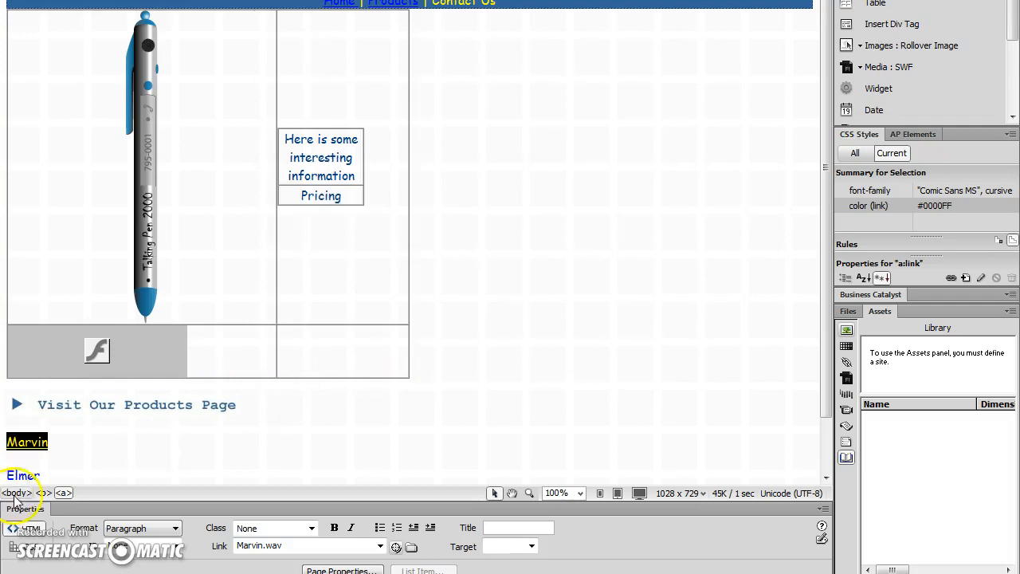
Link the "Elmer" text to the sound file Elmer.wav in the Dreamweaver 2013 folder
drag(42, 475, 3, 476)
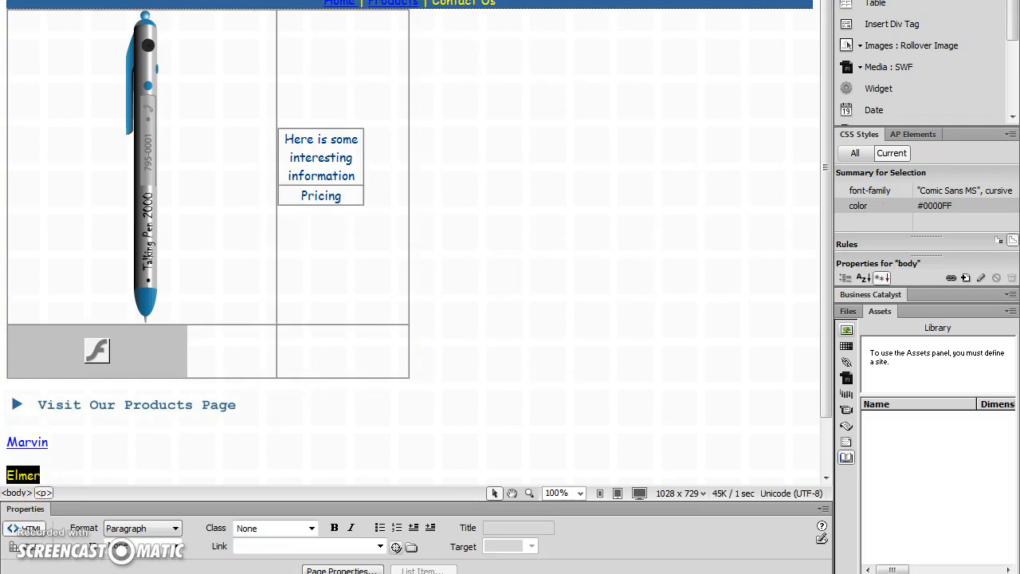
click(410, 547)
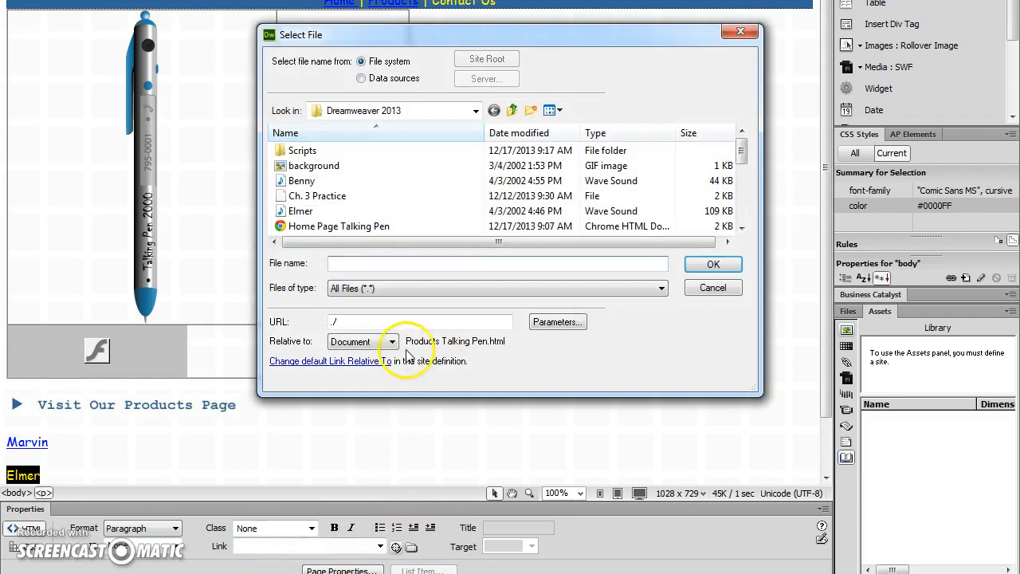
click(297, 212)
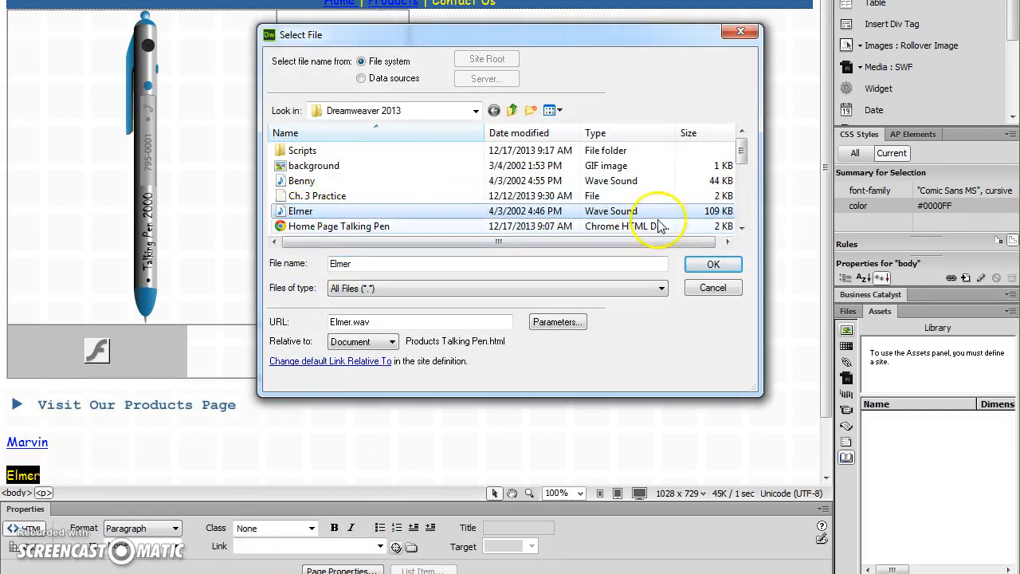
click(712, 267)
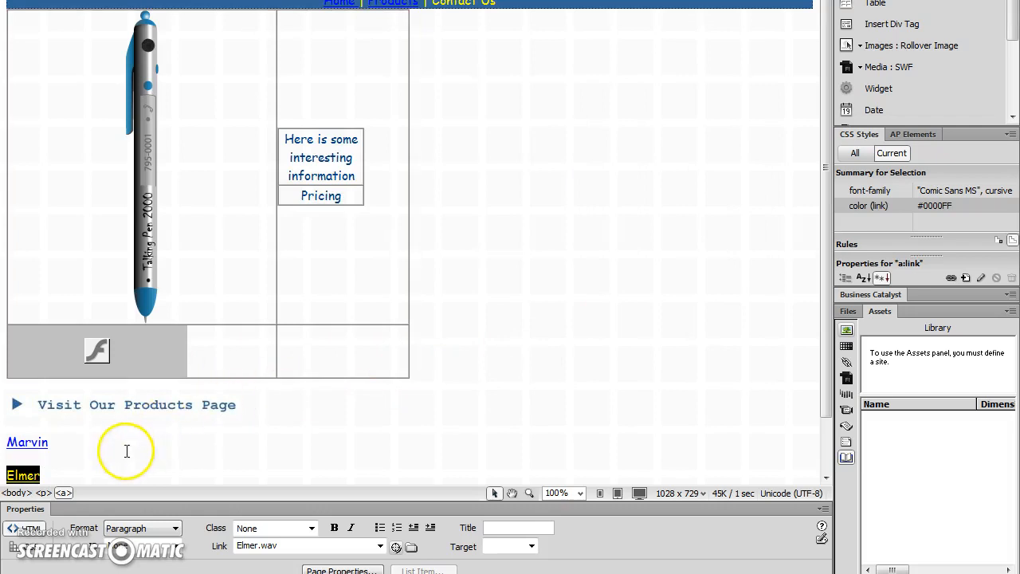
Check the link targets of the Marvin and Elmer text and save the products page
click(26, 442)
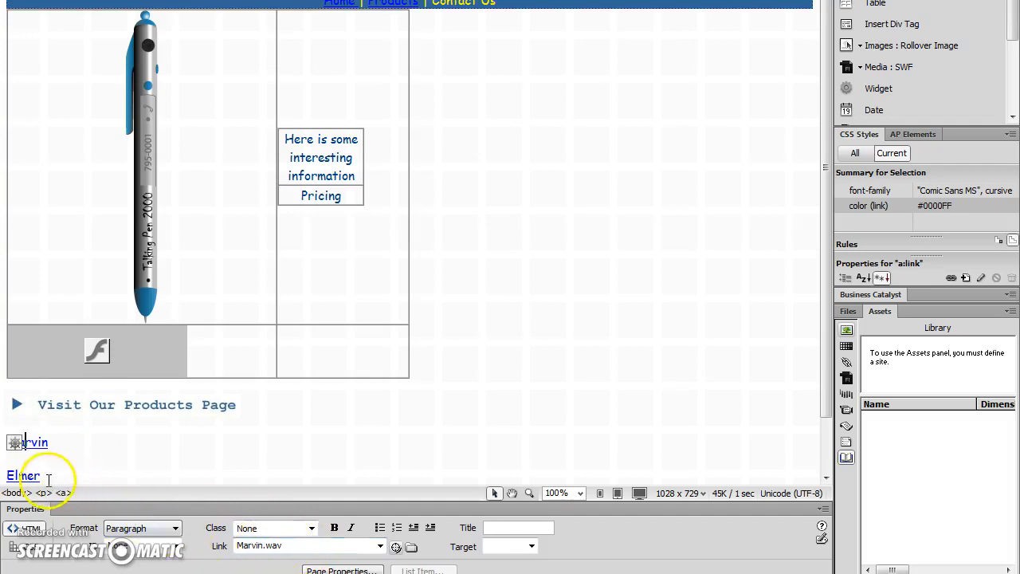
click(22, 473)
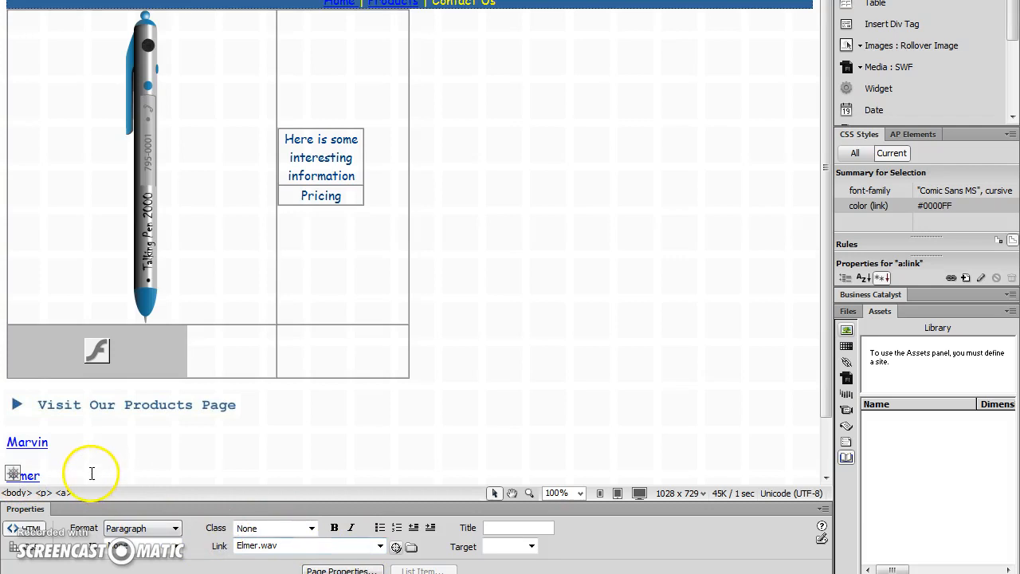
click(32, 444)
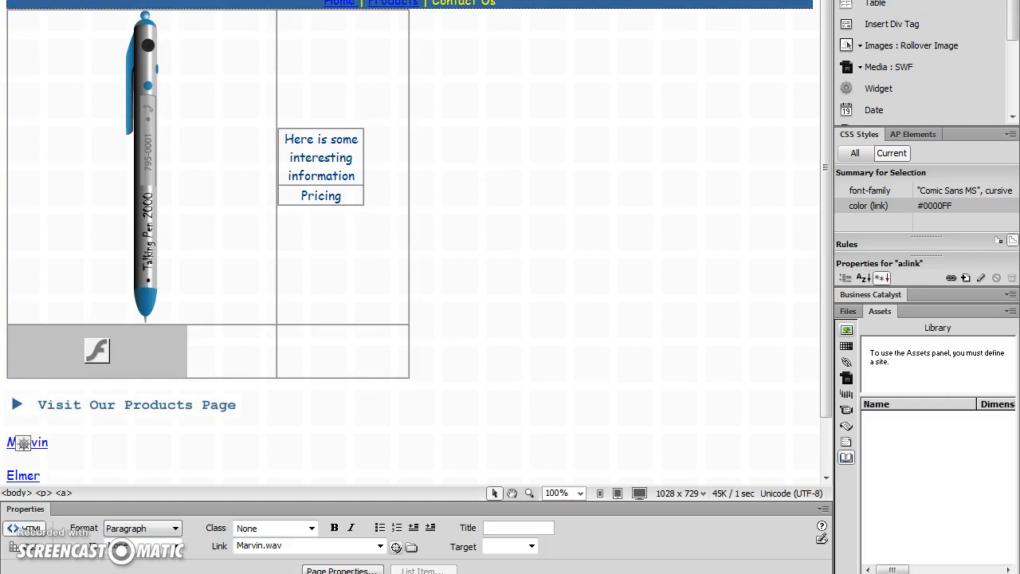
key(alt+f)
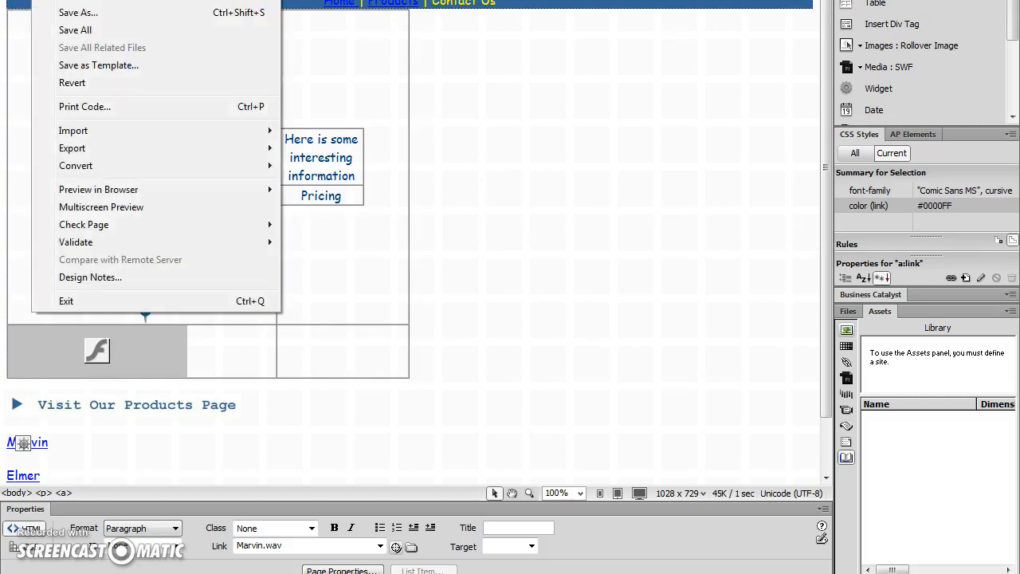
click(89, 1)
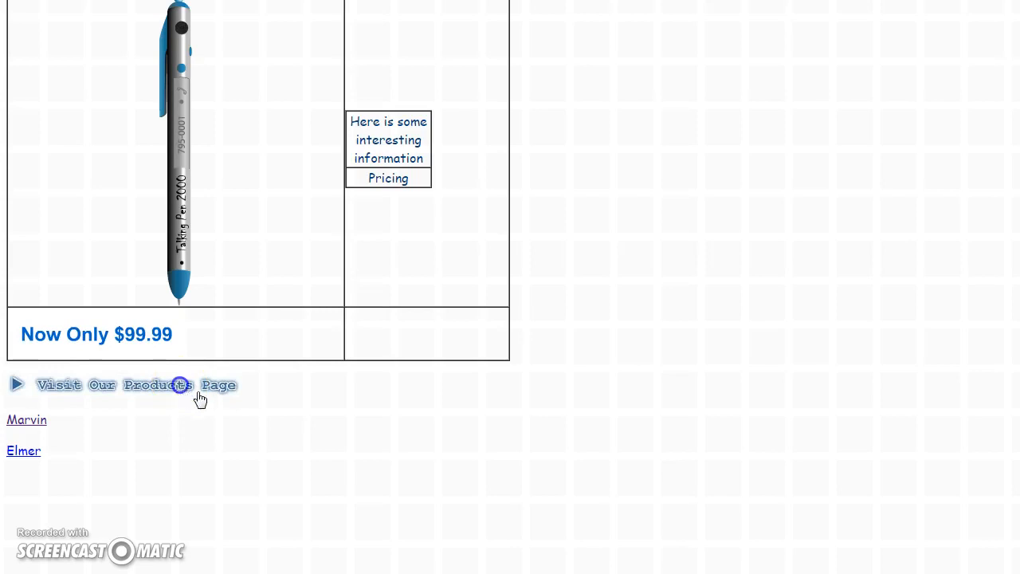
Switch to Chrome and test the Visit Our Products Page rollover by following its link
click(327, 461)
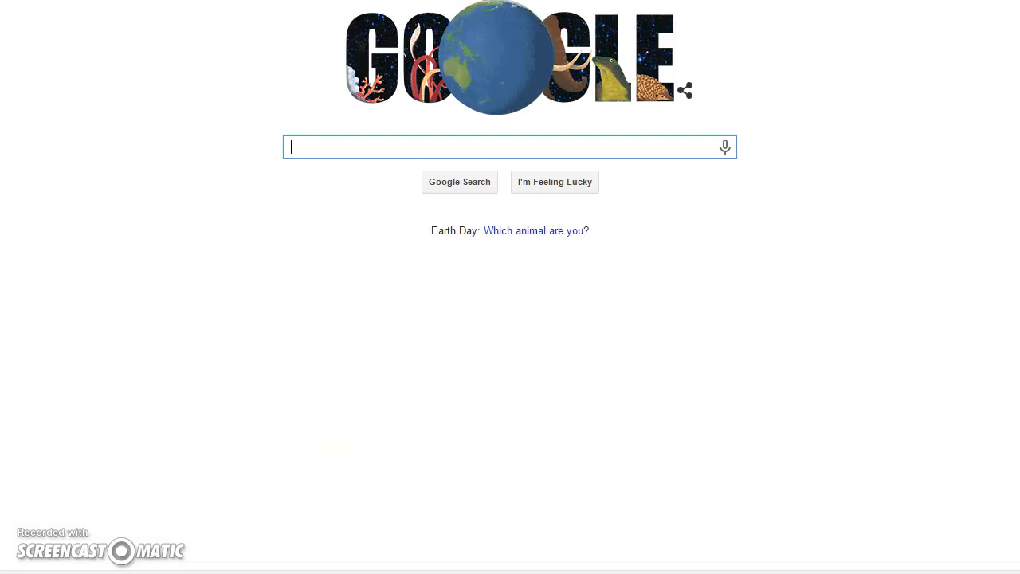
click(416, 330)
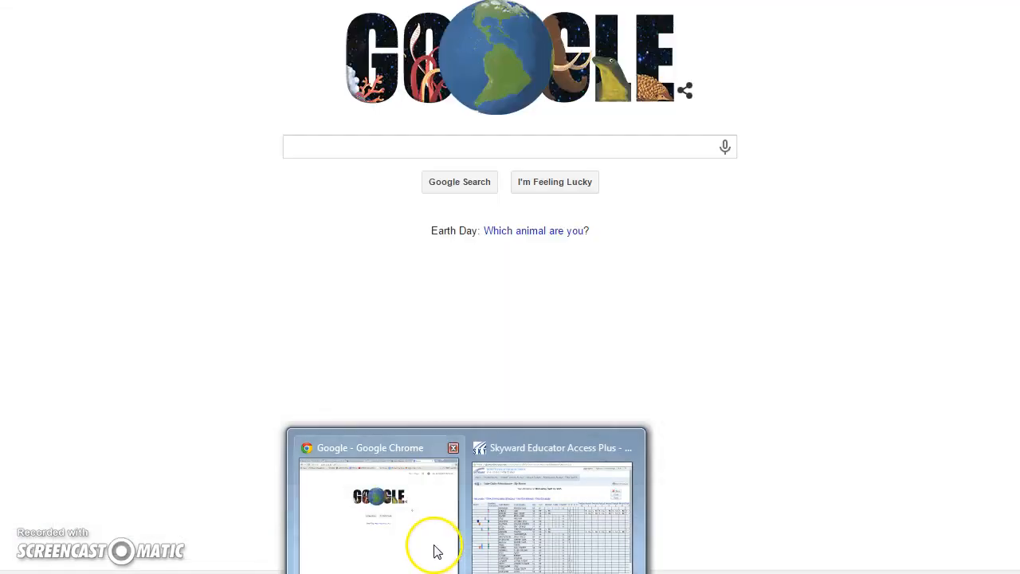
click(433, 546)
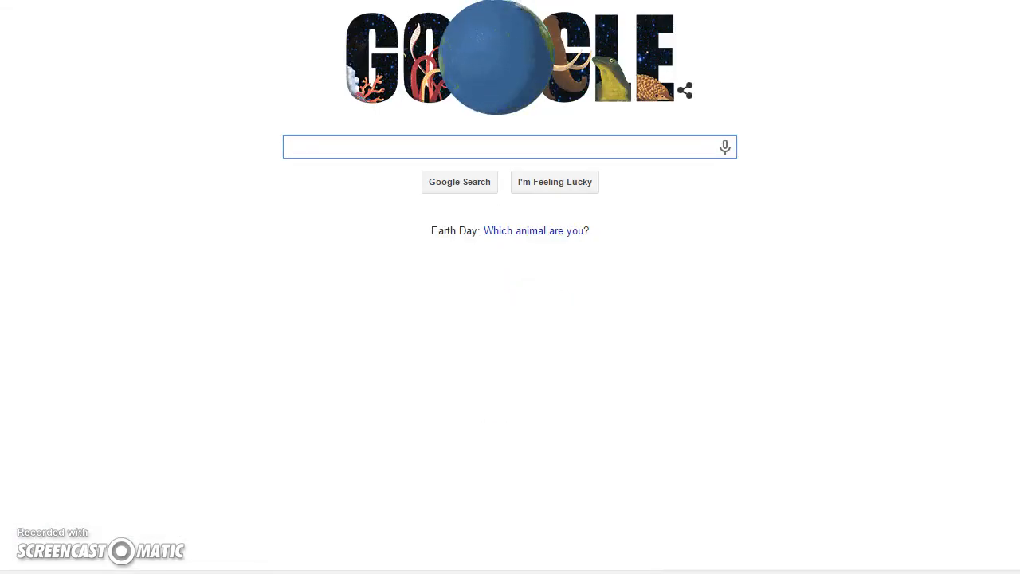
Return to the products page in the browser, reload it, and test the Marvin and Elmer sound links
key(ctrl+Tab)
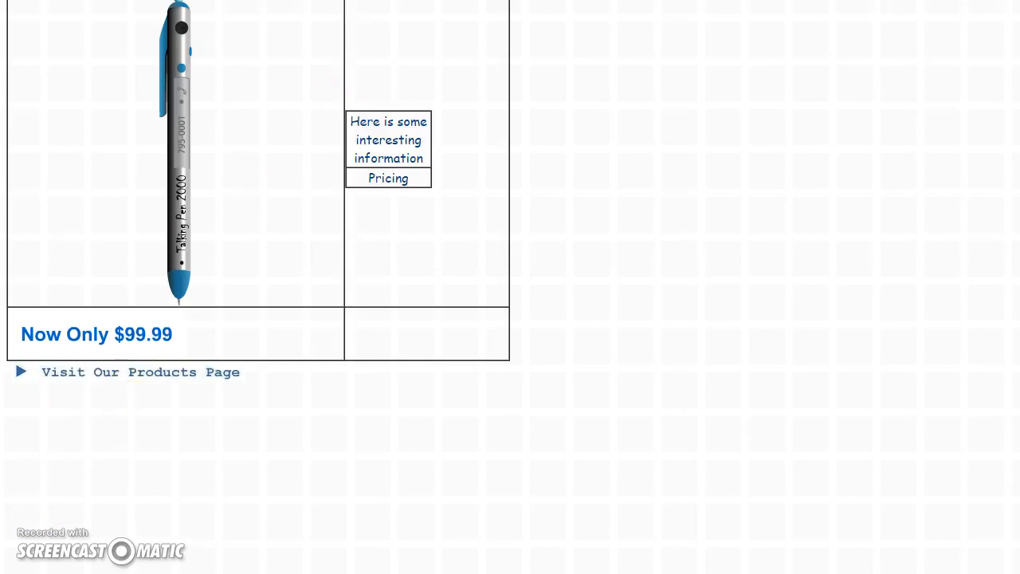
key(F5)
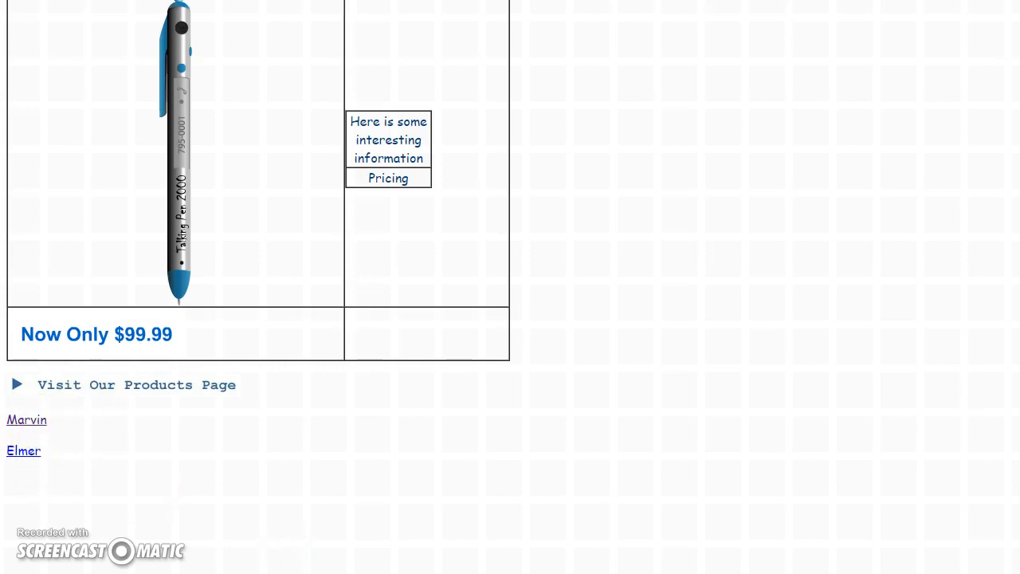
click(32, 421)
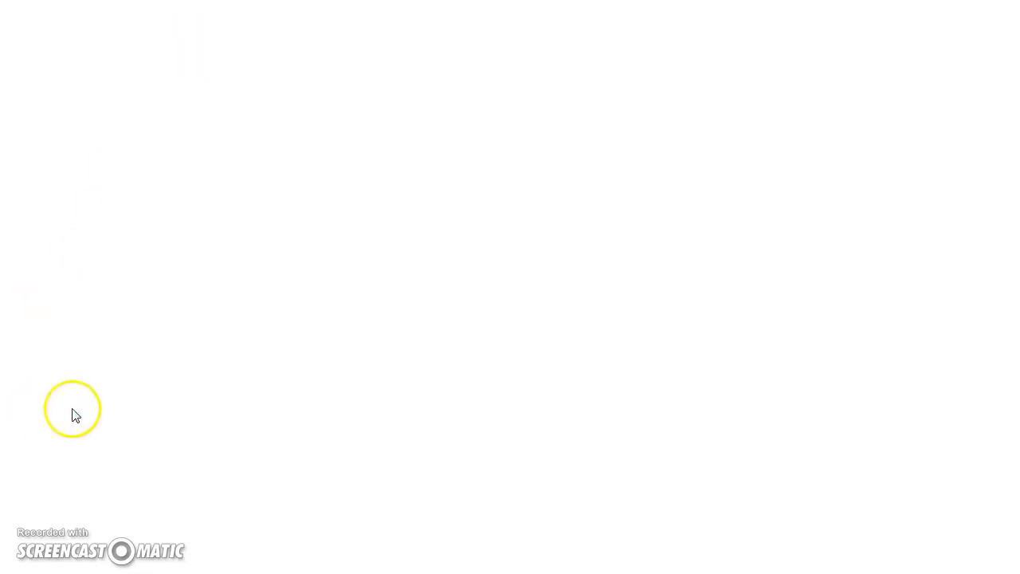
click(25, 451)
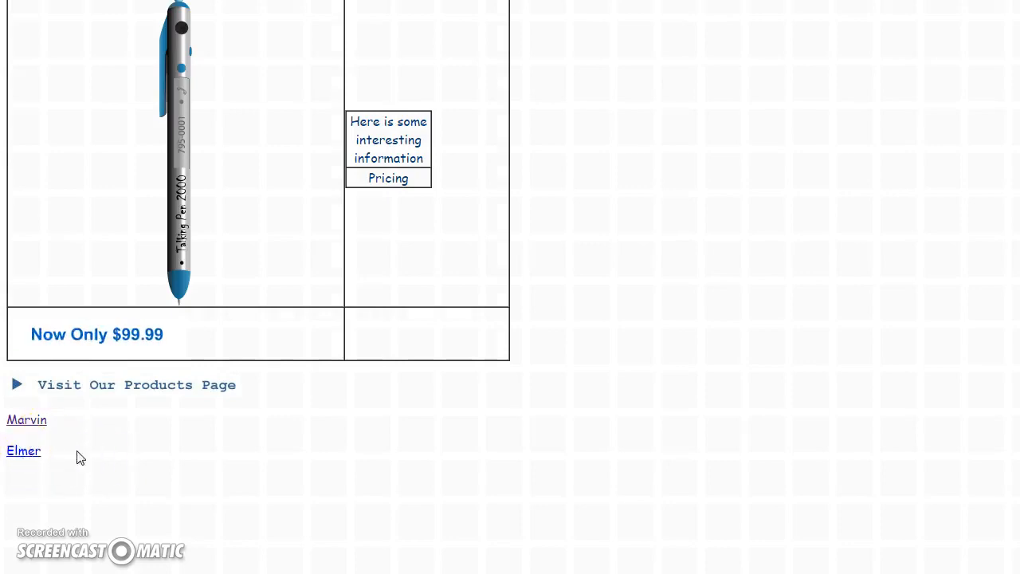